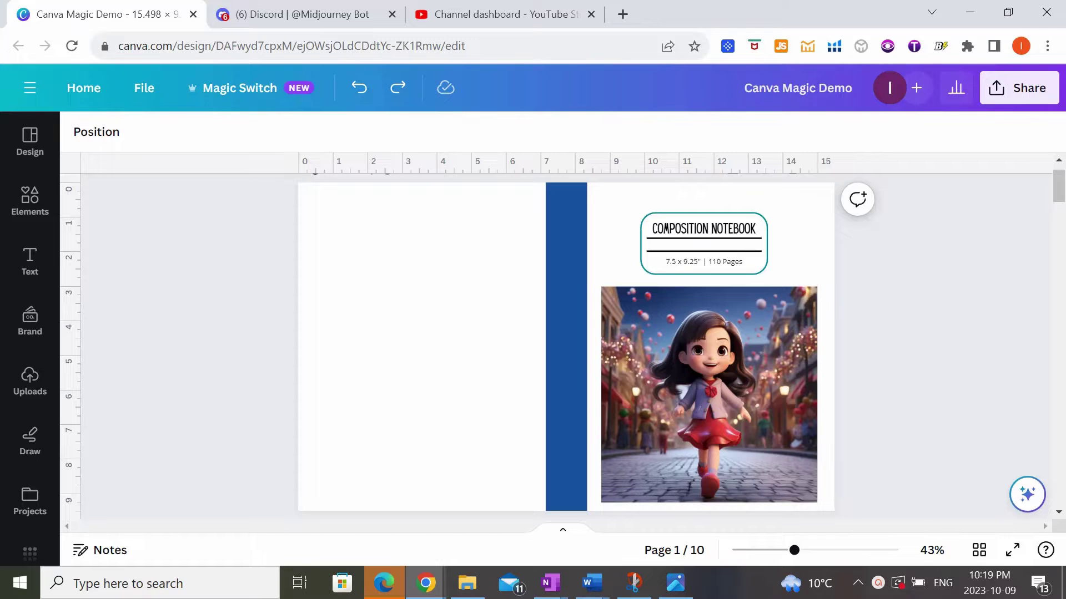
# Enlarge the girl picture to nearly the full width of the front cover and centre it against the bottom edge.
pyautogui.click(753, 387)
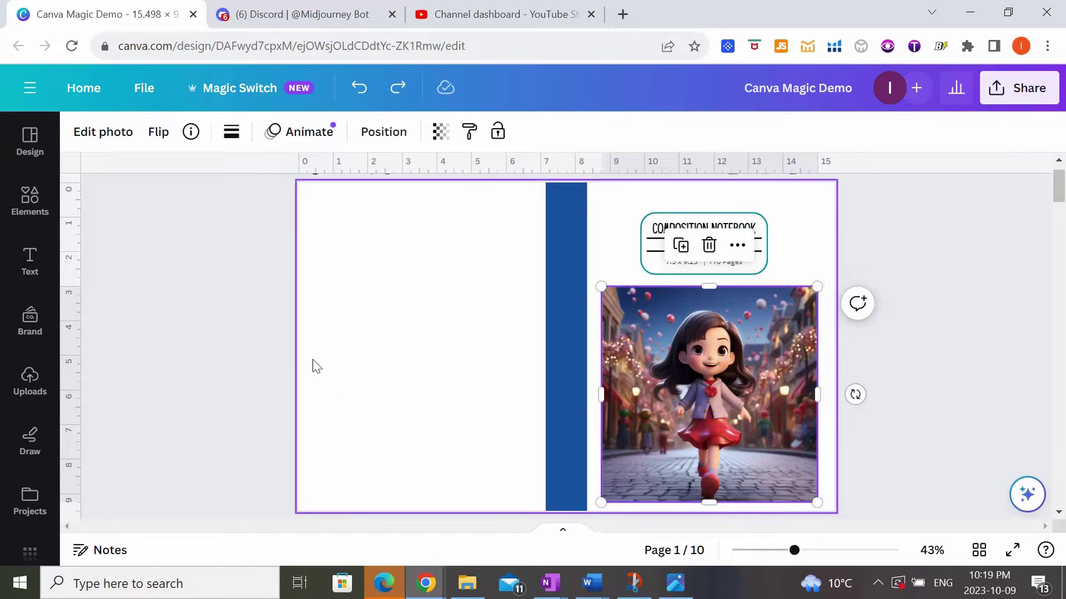
pyautogui.moveTo(704, 462); pyautogui.dragTo(716, 471)
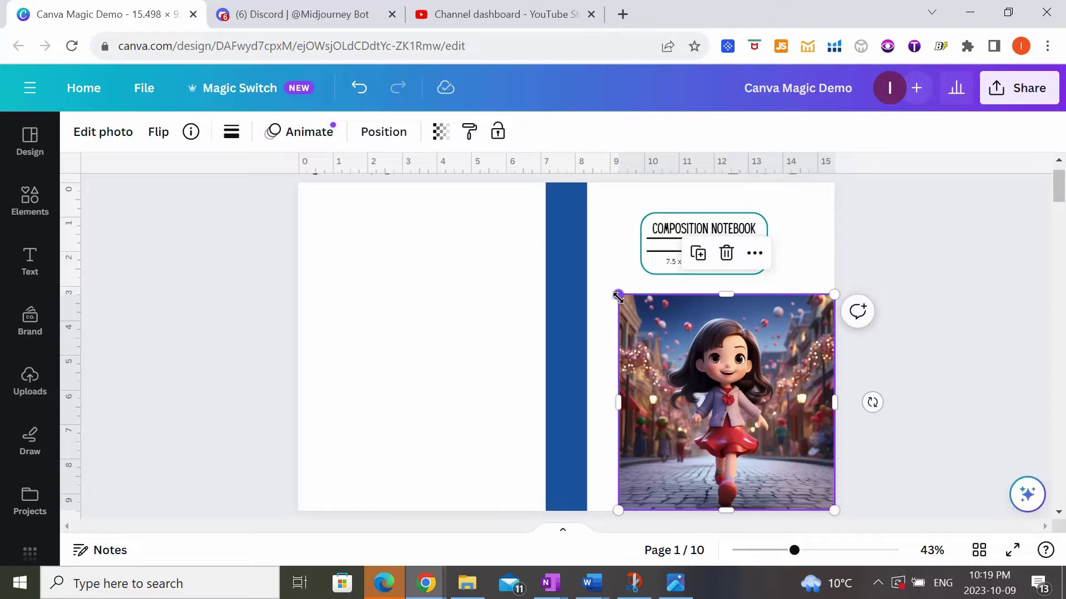
pyautogui.moveTo(617, 294); pyautogui.dragTo(570, 242)
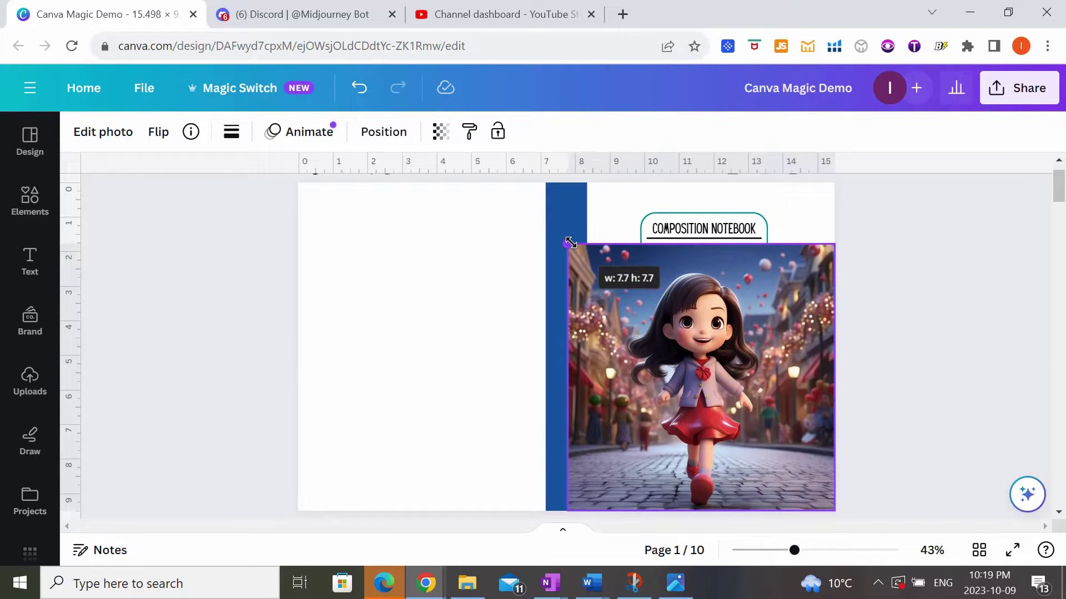
pyautogui.moveTo(570, 243); pyautogui.dragTo(580, 306)
pyautogui.moveTo(716, 372); pyautogui.dragTo(713, 372)
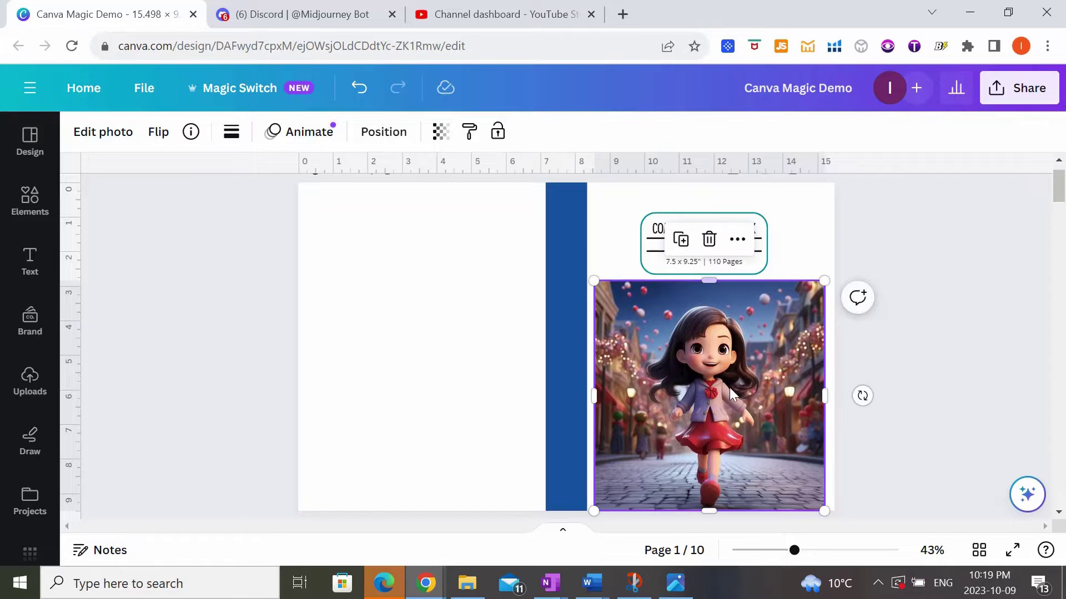
pyautogui.click(936, 369)
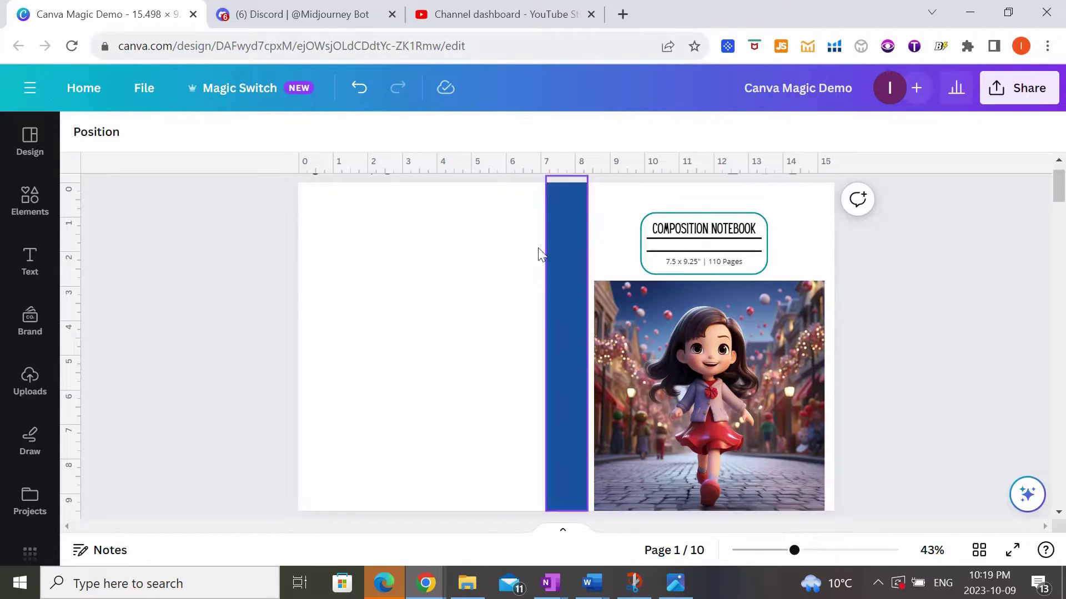
# Run a freeform Magic Expand on the girl picture, stretching its frame over the entire back cover, spine and front cover.
pyautogui.click(699, 421)
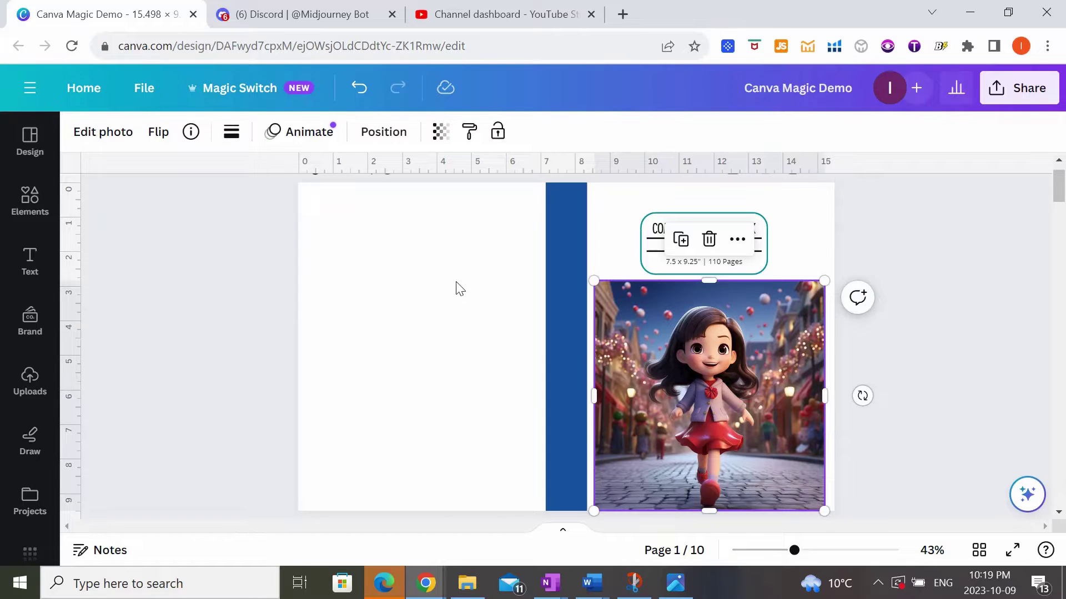
pyautogui.click(103, 132)
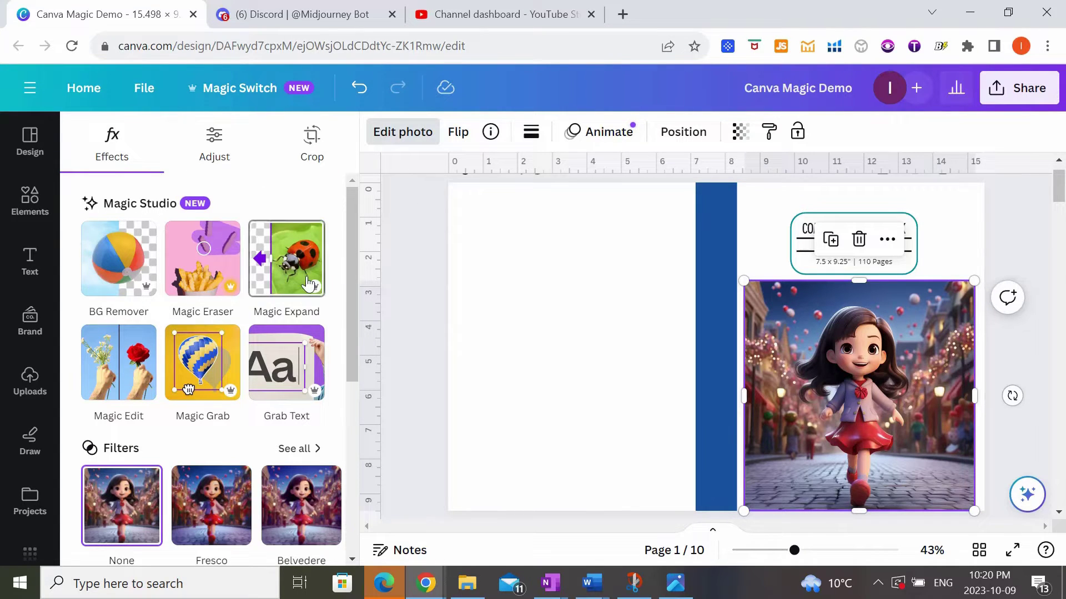
pyautogui.click(280, 282)
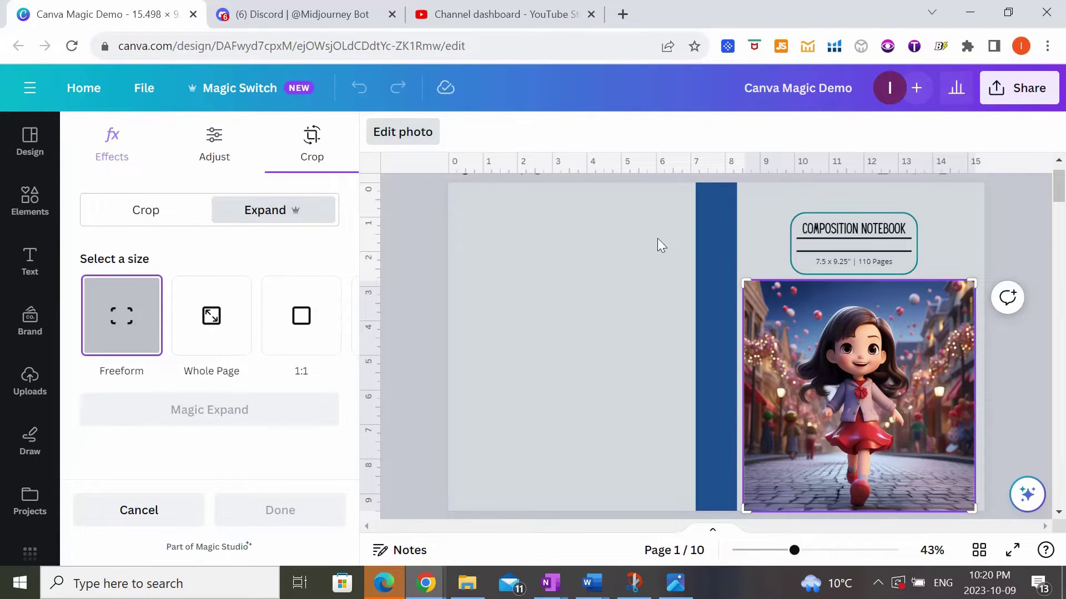
pyautogui.moveTo(743, 282); pyautogui.dragTo(448, 184)
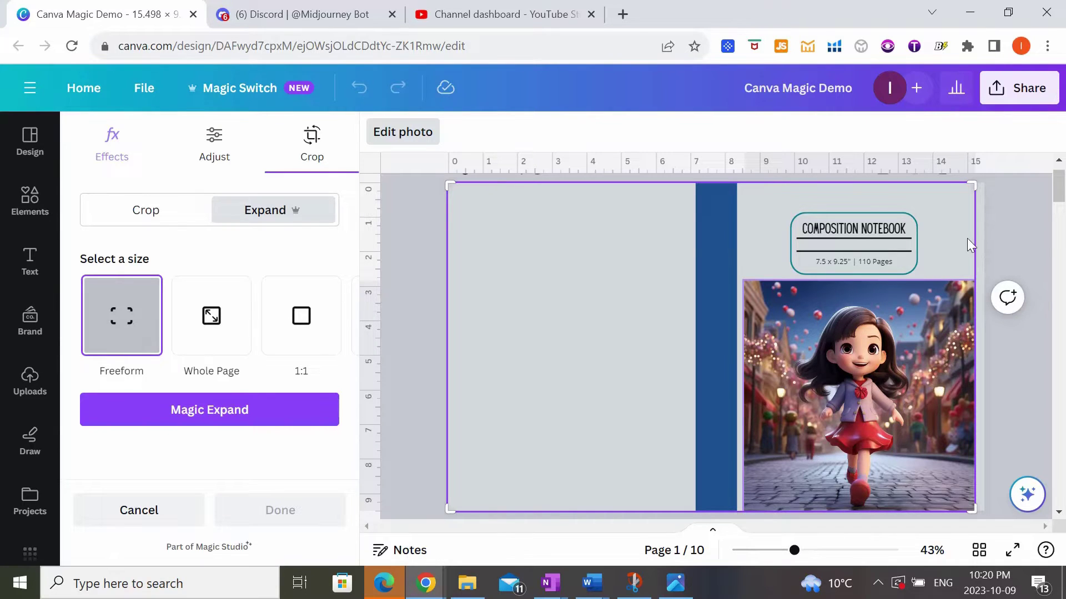
pyautogui.moveTo(973, 183); pyautogui.dragTo(983, 186)
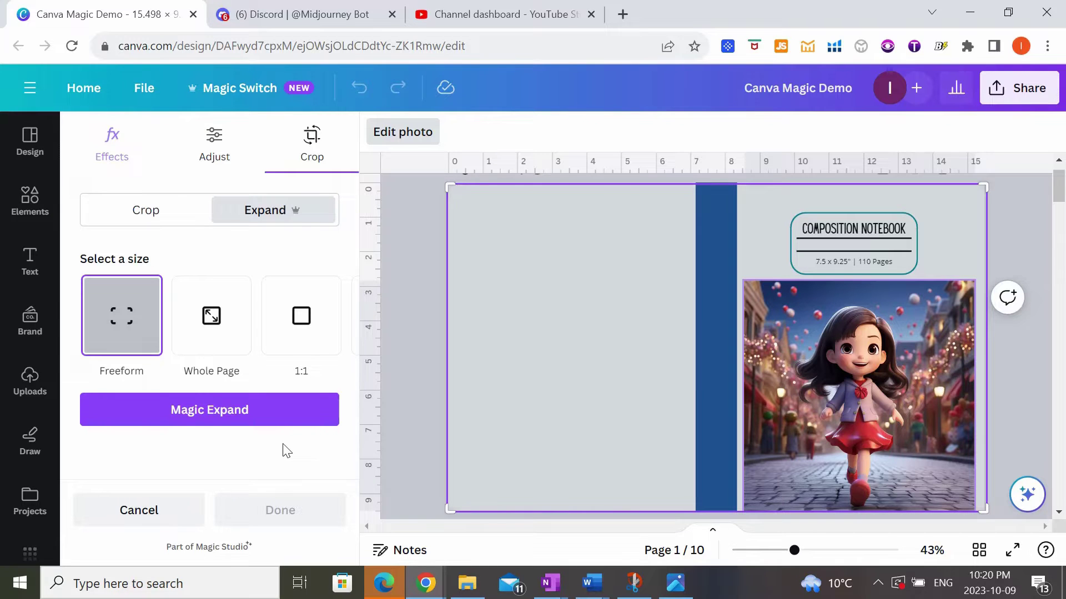
pyautogui.click(238, 412)
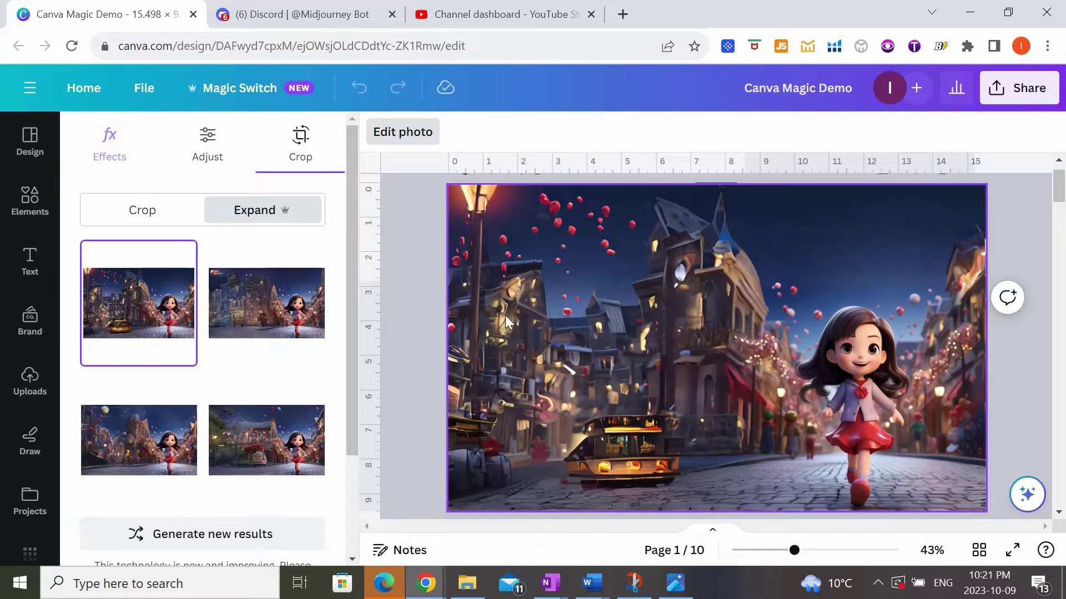
# Preview the other expanded versions, generate a new set of results and keep the first one with the lamp post.
pyautogui.click(264, 305)
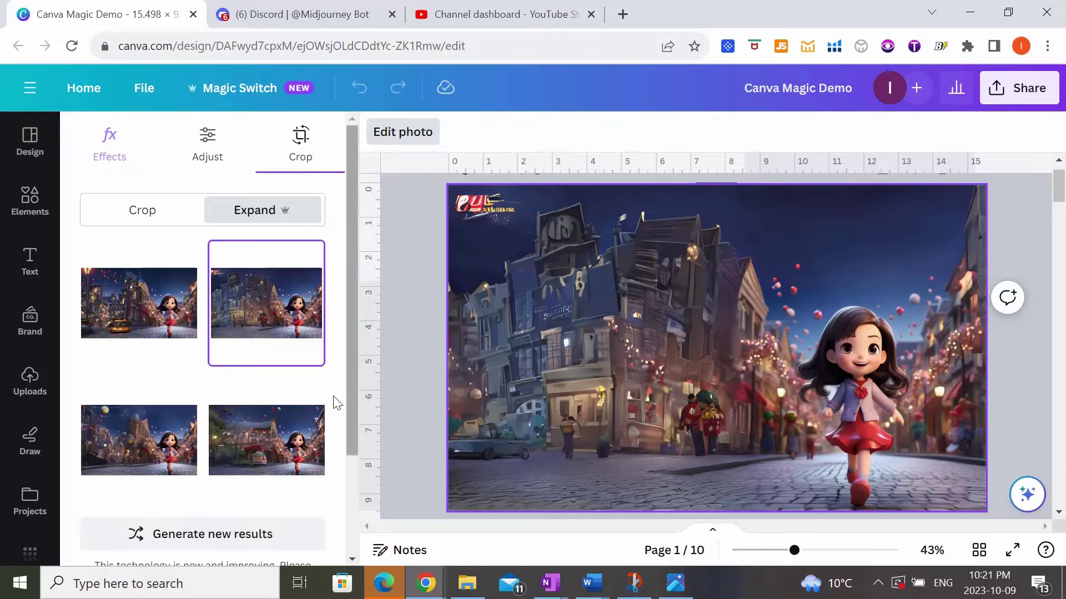
pyautogui.click(139, 432)
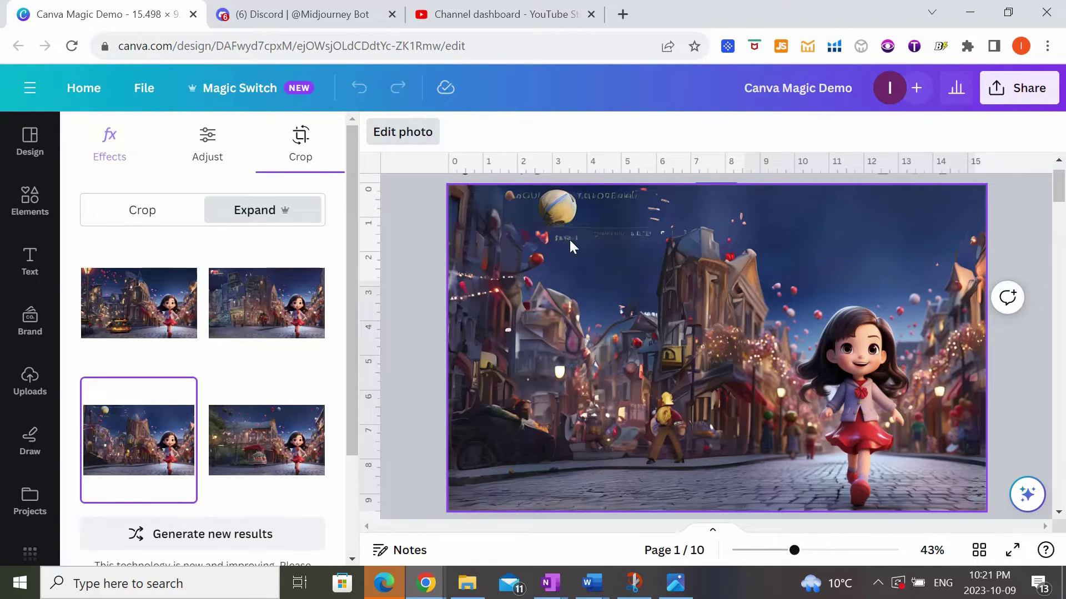
pyautogui.click(273, 461)
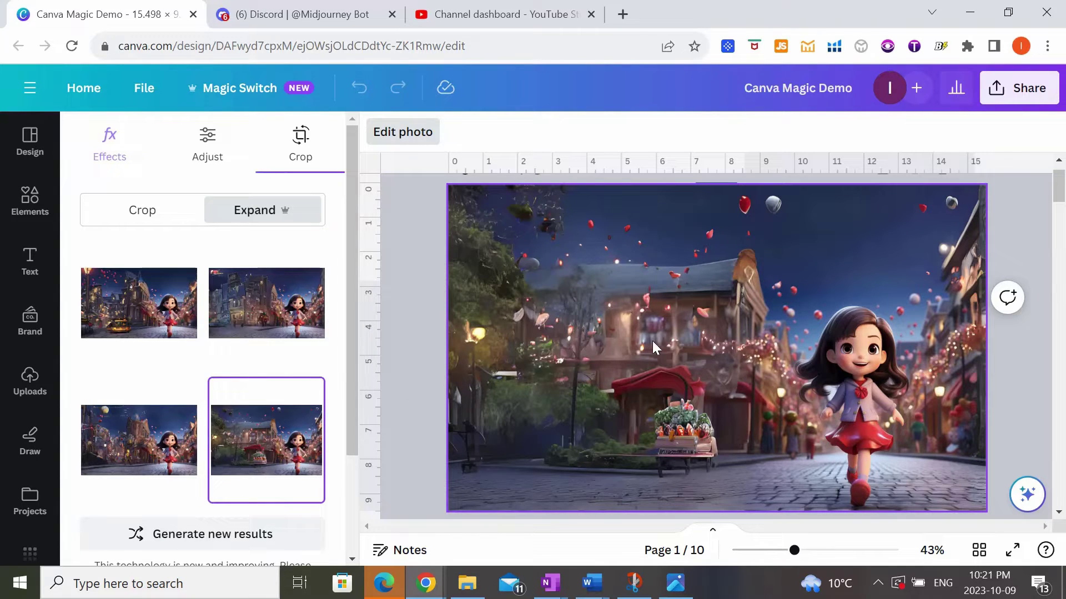
pyautogui.click(200, 546)
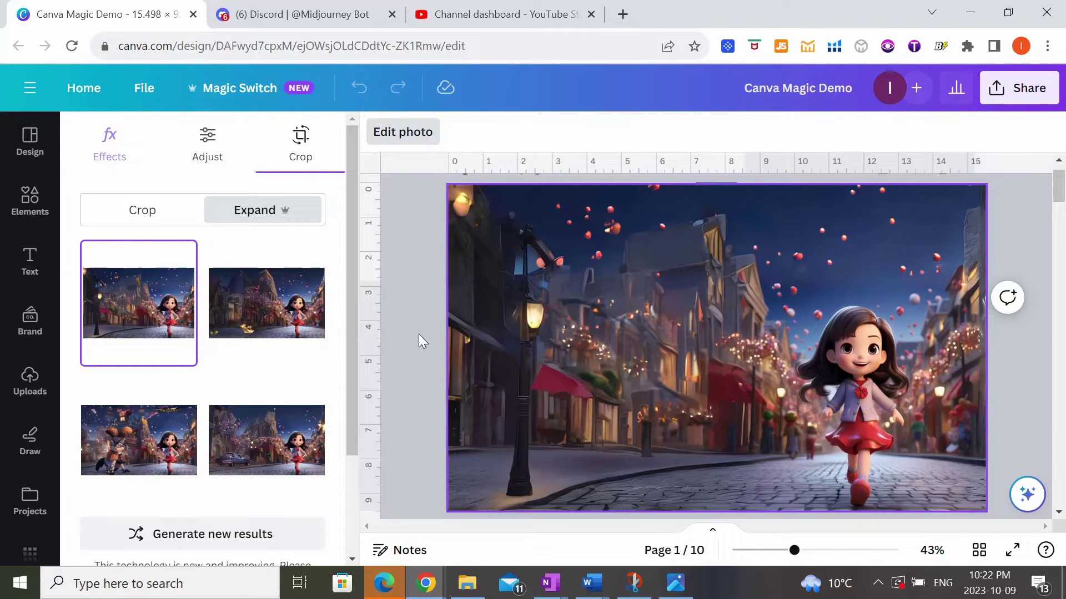
pyautogui.click(778, 413)
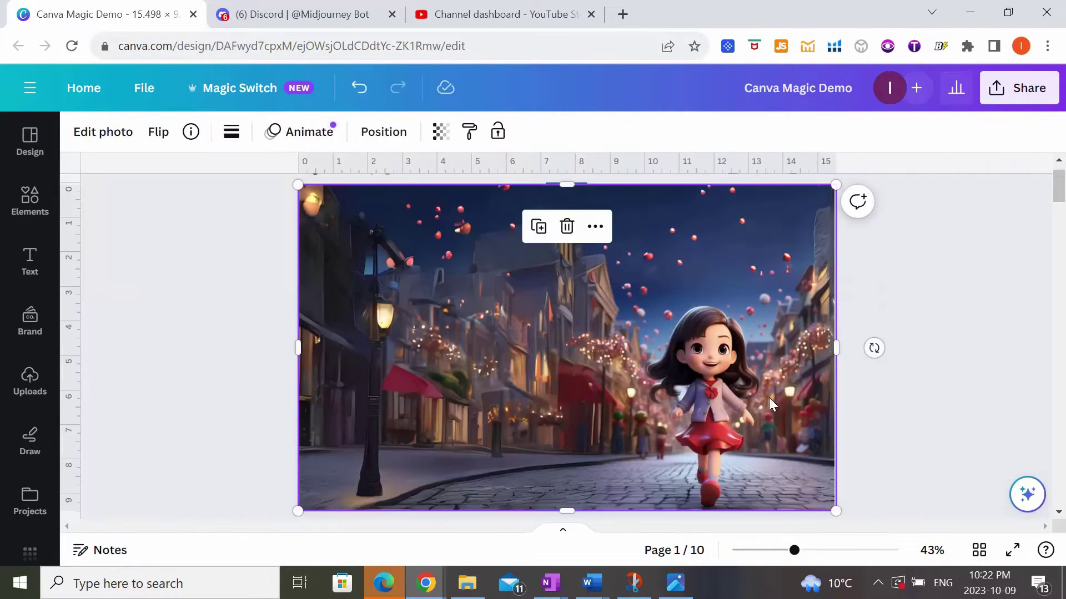
# Send the expanded street image to the back, behind the blue spine and the Composition Notebook label.
pyautogui.rightClick(768, 397)
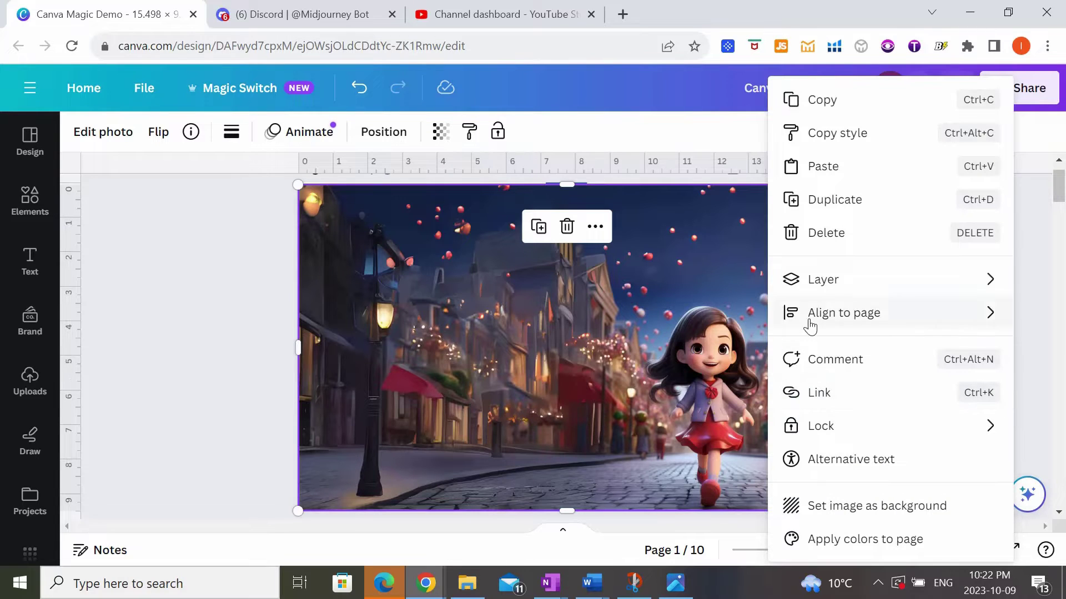
pyautogui.moveTo(808, 282)
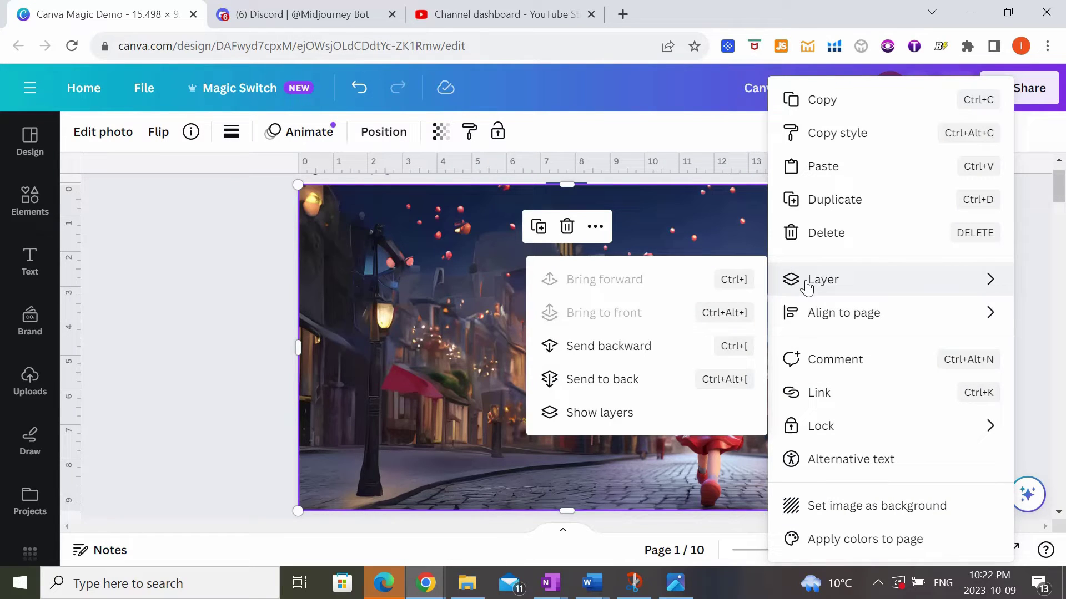
pyautogui.click(634, 382)
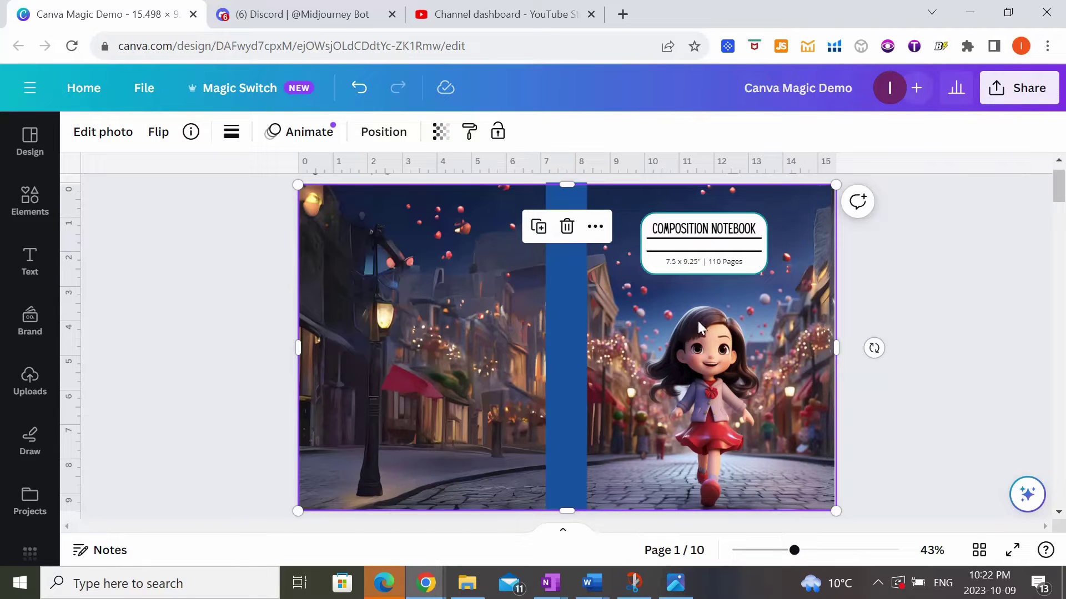
pyautogui.click(928, 335)
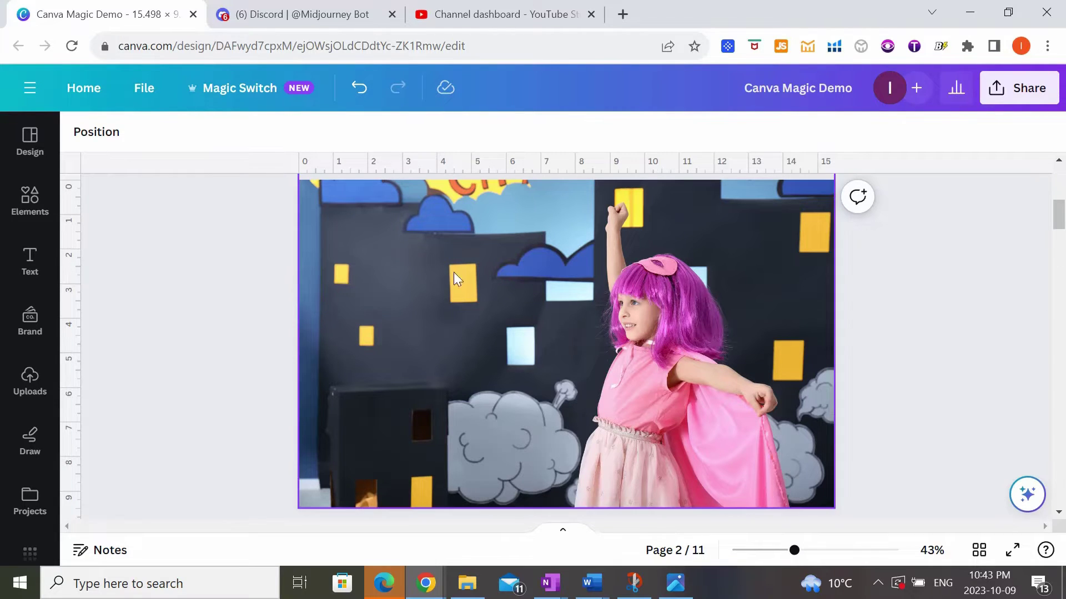
# Apply Magic Grab to the page 2 photo to separate the girl in the pink cape from its background.
pyautogui.click(501, 275)
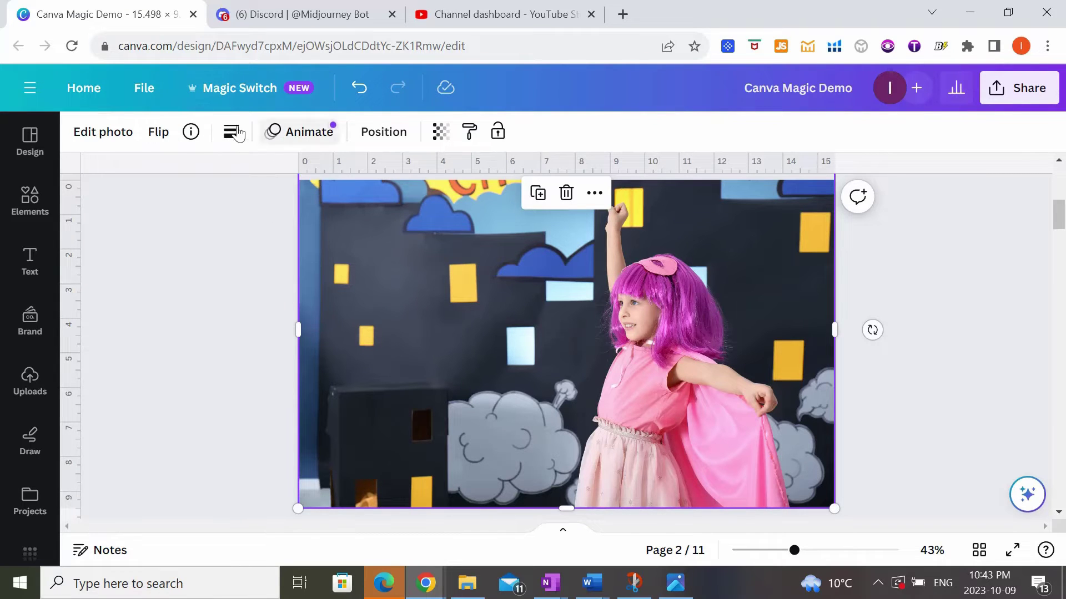
pyautogui.click(100, 133)
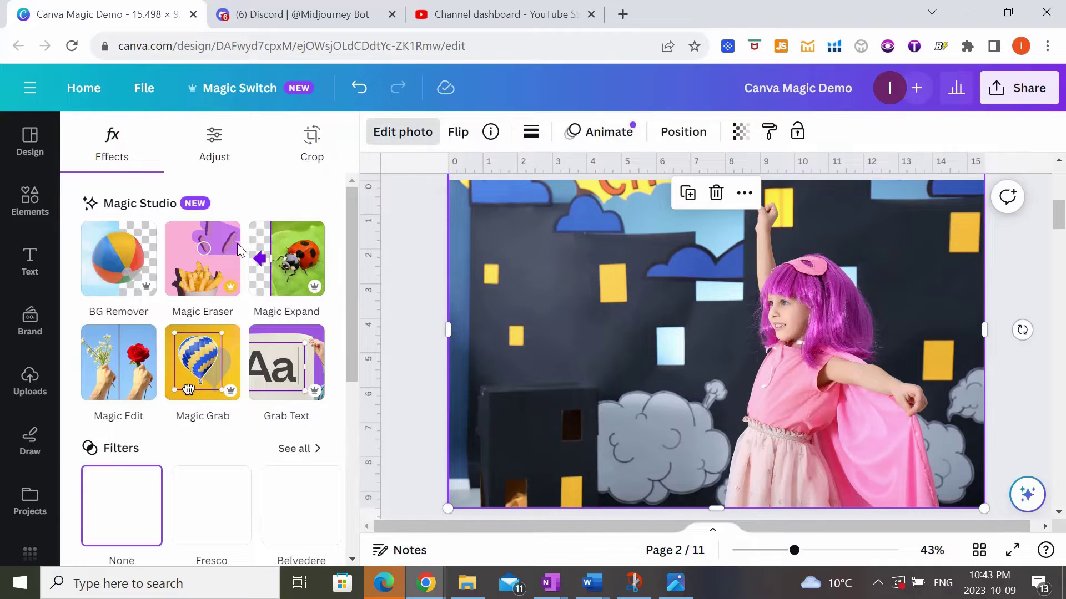
pyautogui.click(190, 383)
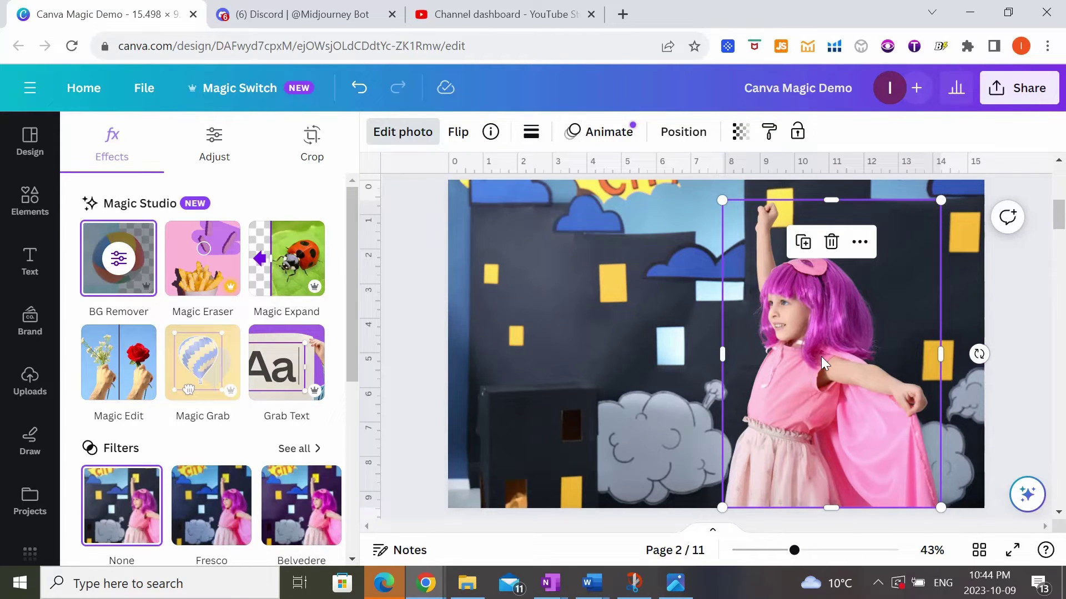
# Move the grabbed girl across to the left half of the photo and back to the right half.
pyautogui.moveTo(821, 356)
pyautogui.mouseDown()
pyautogui.moveTo(763, 364)
pyautogui.moveTo(837, 365)
pyautogui.mouseUp()
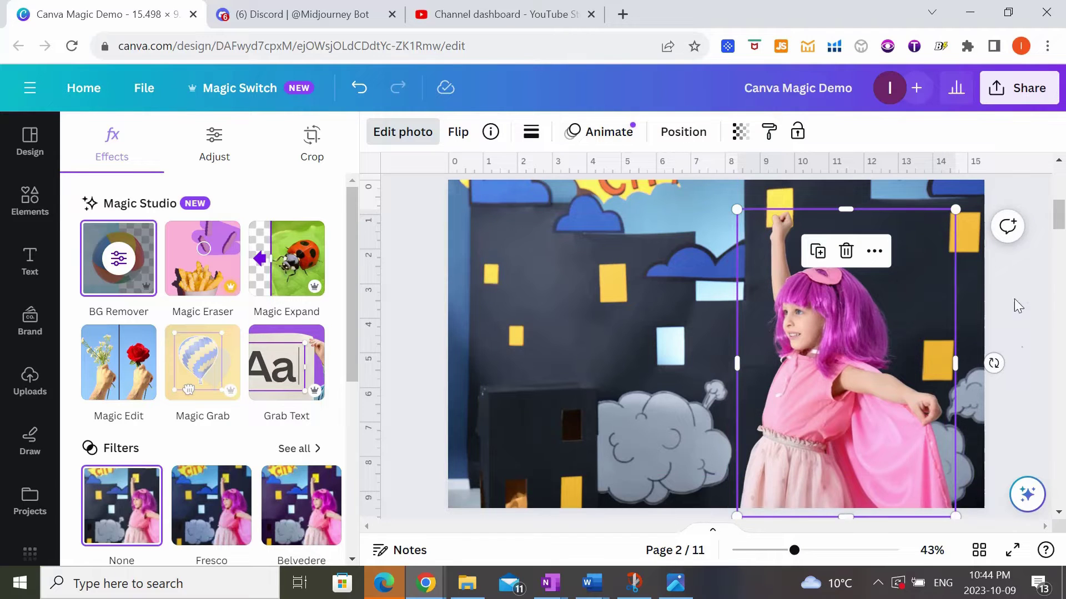
pyautogui.moveTo(799, 404); pyautogui.dragTo(539, 396)
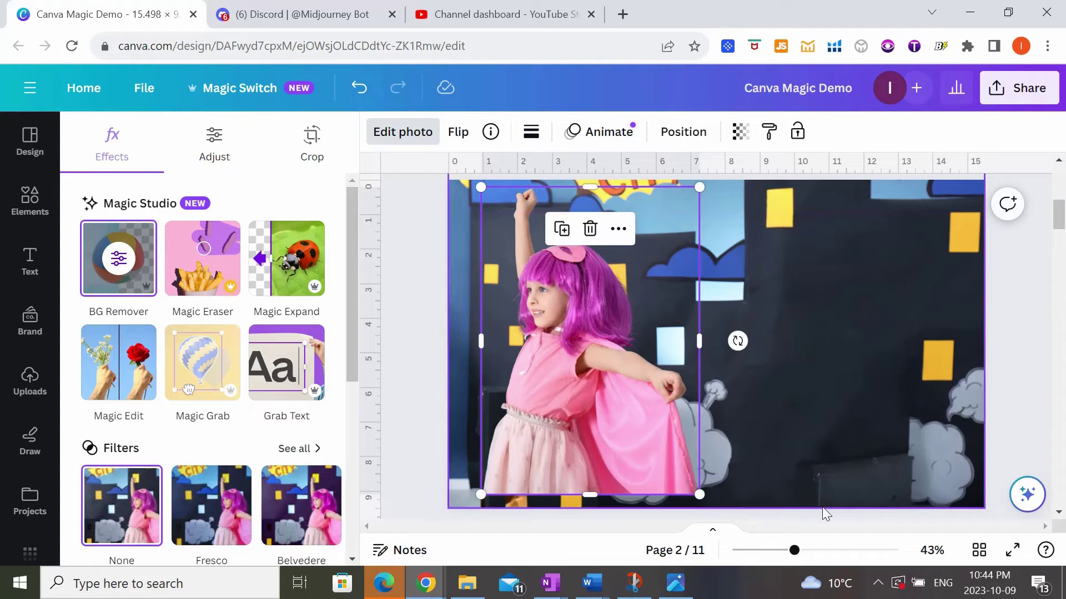
pyautogui.moveTo(602, 427); pyautogui.dragTo(858, 409)
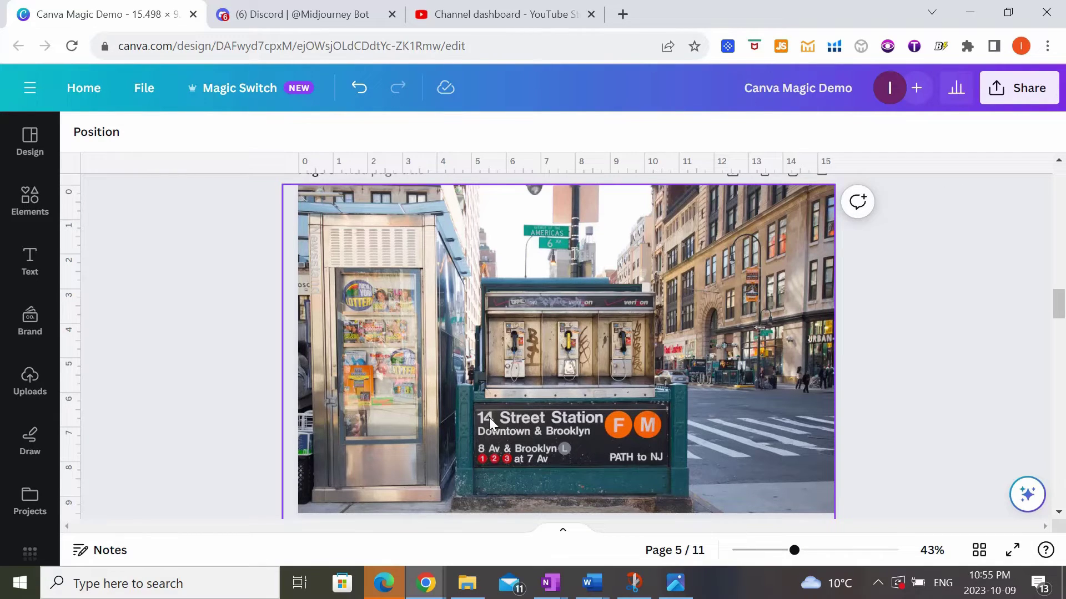
pyautogui.click(536, 449)
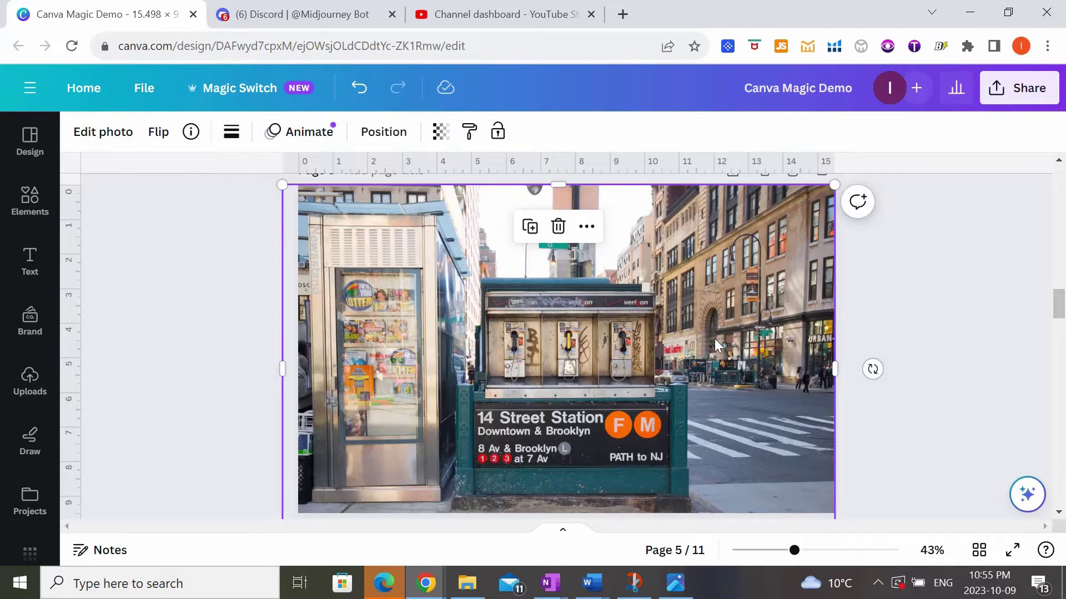
pyautogui.click(864, 320)
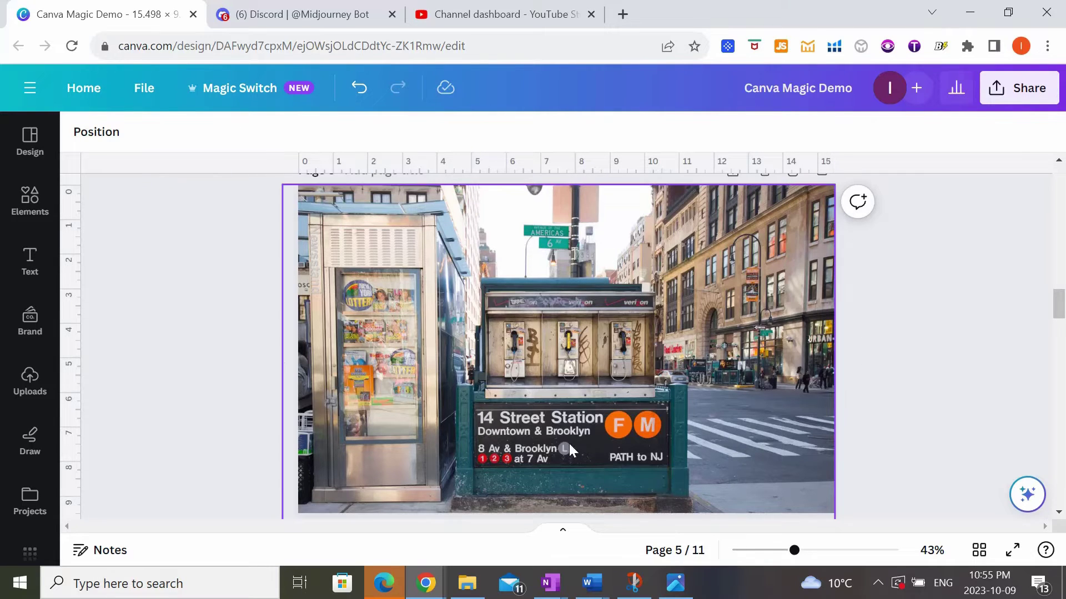
pyautogui.click(553, 447)
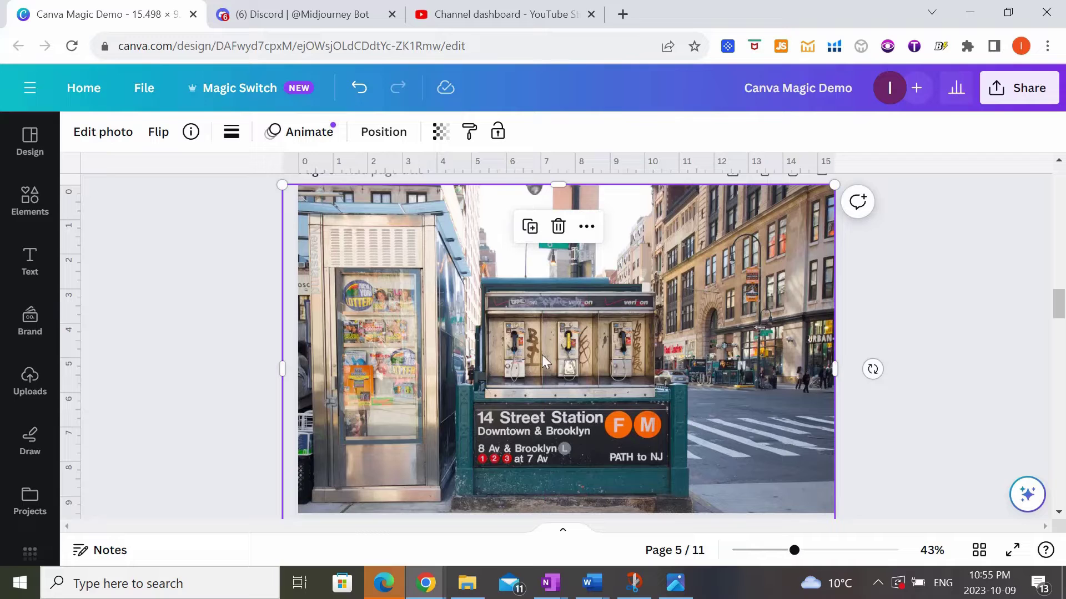
pyautogui.click(843, 272)
# Turn the lettering in the page 5 subway station photo into editable text boxes with Grab Text.
pyautogui.click(684, 324)
pyautogui.click(116, 137)
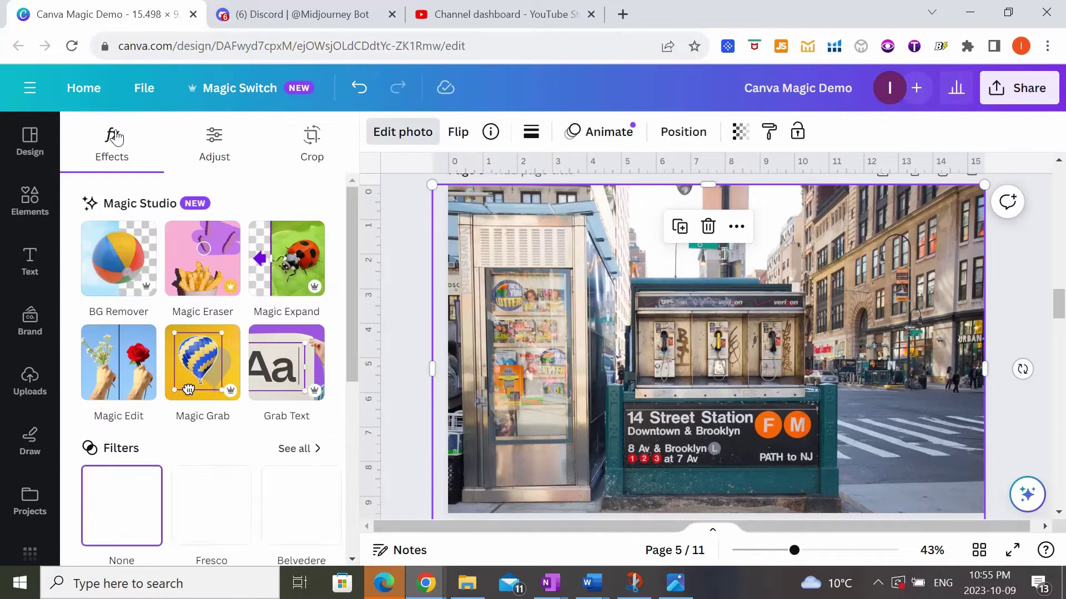
pyautogui.click(289, 394)
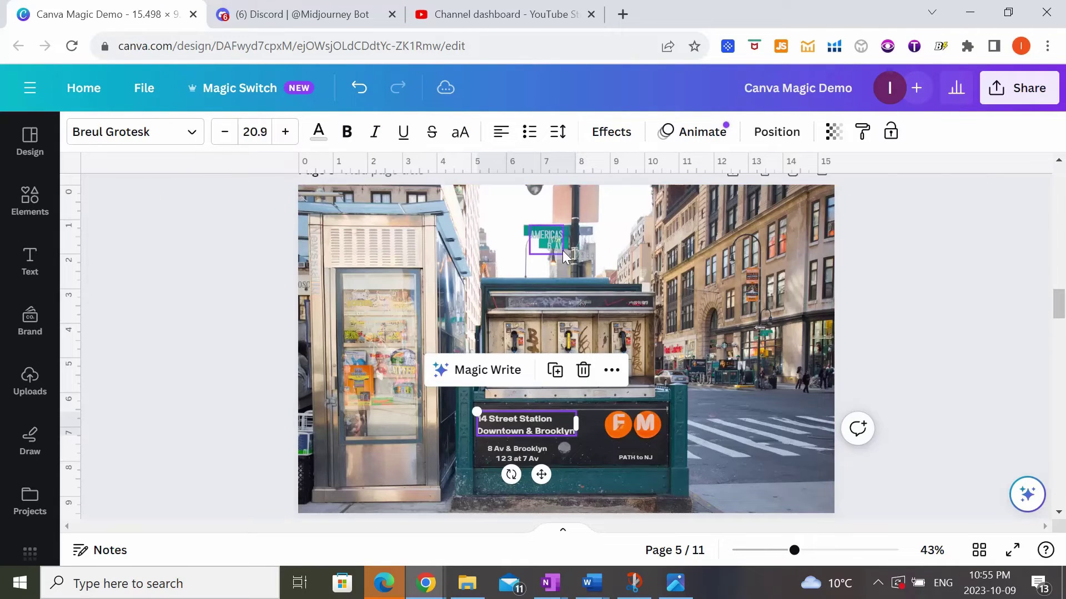
pyautogui.click(673, 274)
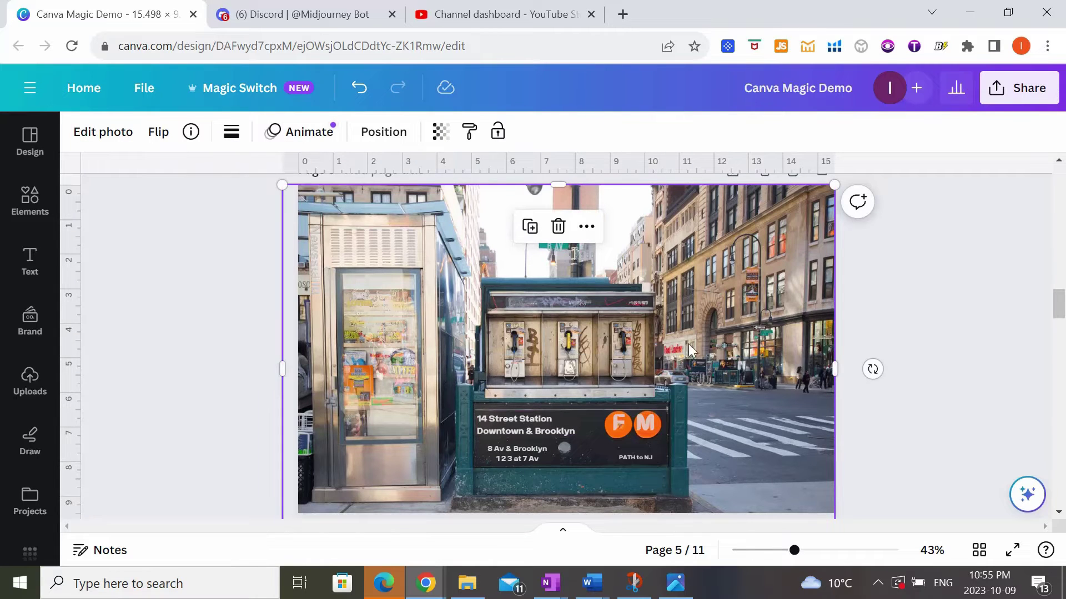
pyautogui.click(645, 421)
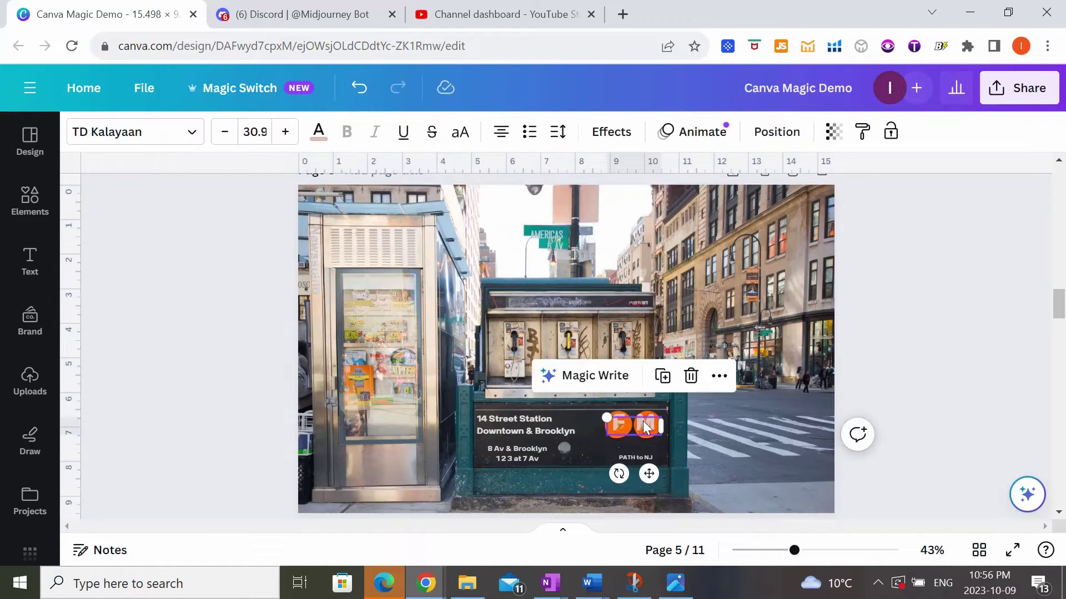
# Change the station sign's heading to "Amazon KDP Station" and remove its "Downtown & Brooklyn" line.
pyautogui.click(537, 432)
pyautogui.click(537, 432)
pyautogui.moveTo(430, 395); pyautogui.dragTo(503, 396)
pyautogui.write('Amazon KDP')
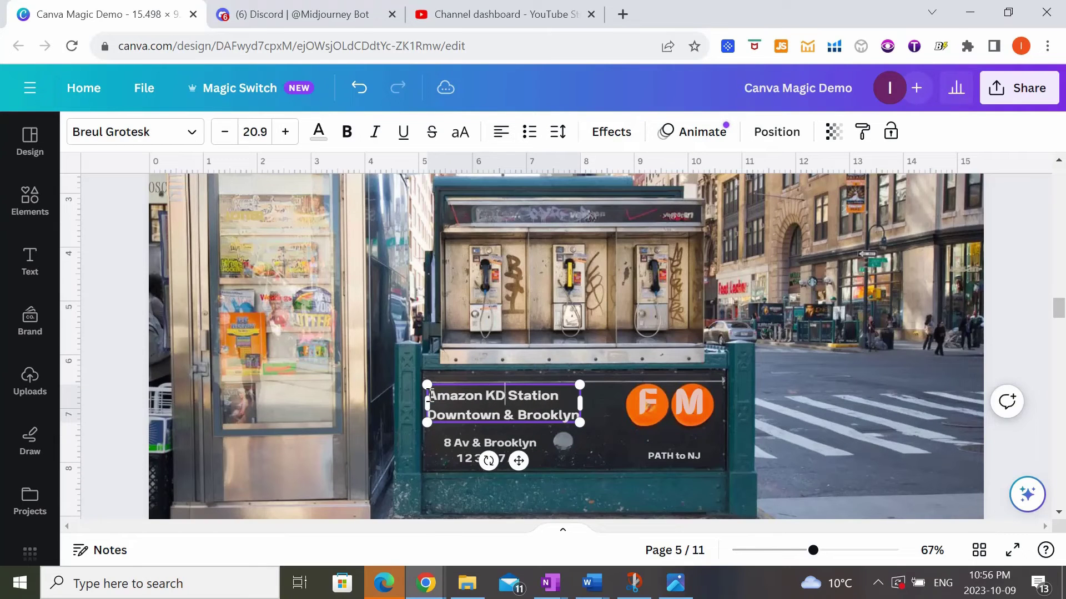
pyautogui.moveTo(429, 416); pyautogui.dragTo(614, 435)
pyautogui.press('BackSpace')
pyautogui.click(690, 406)
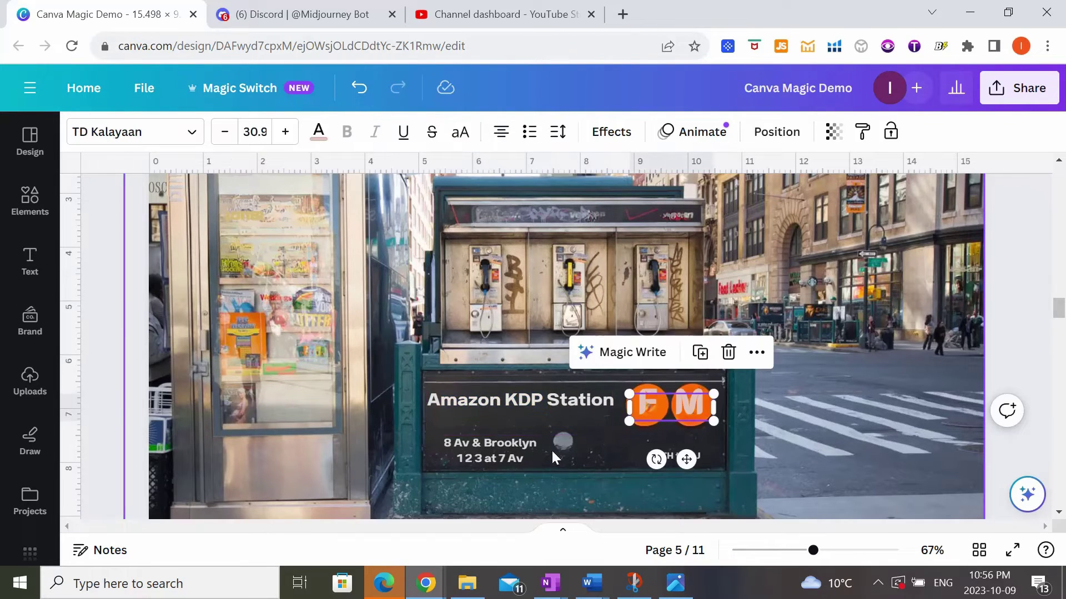
# Delete the small white text beneath the orange F and M circles on the station sign.
pyautogui.click(618, 431)
pyautogui.click(672, 460)
pyautogui.press('Delete')
# Open the Magic Morph app from the "magic morph" app search results.
pyautogui.moveTo(1058, 307); pyautogui.dragTo(1060, 308)
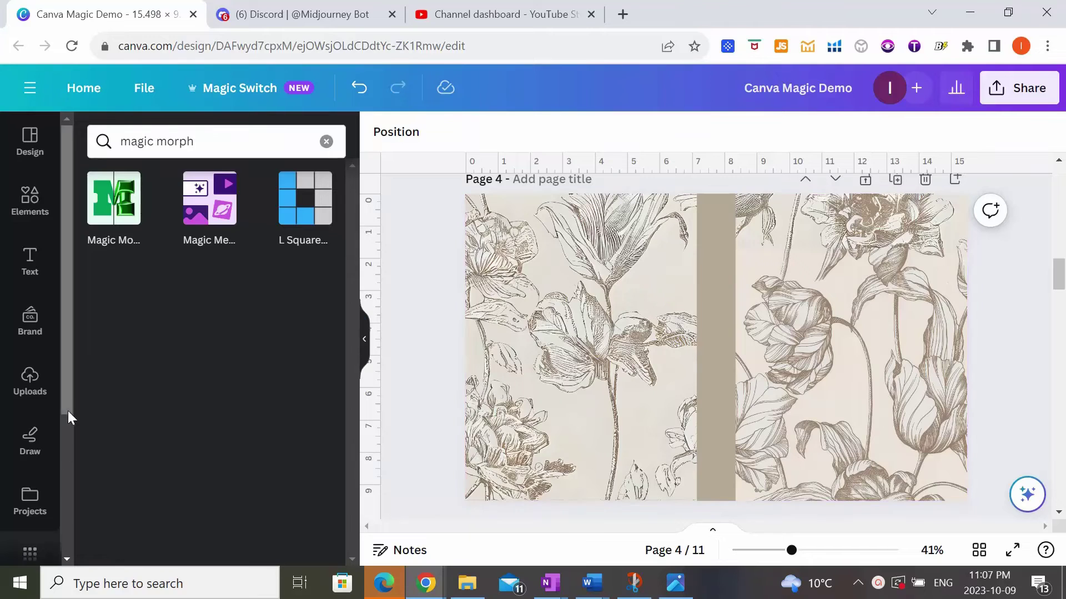
pyautogui.scroll(-2, 70, 433)
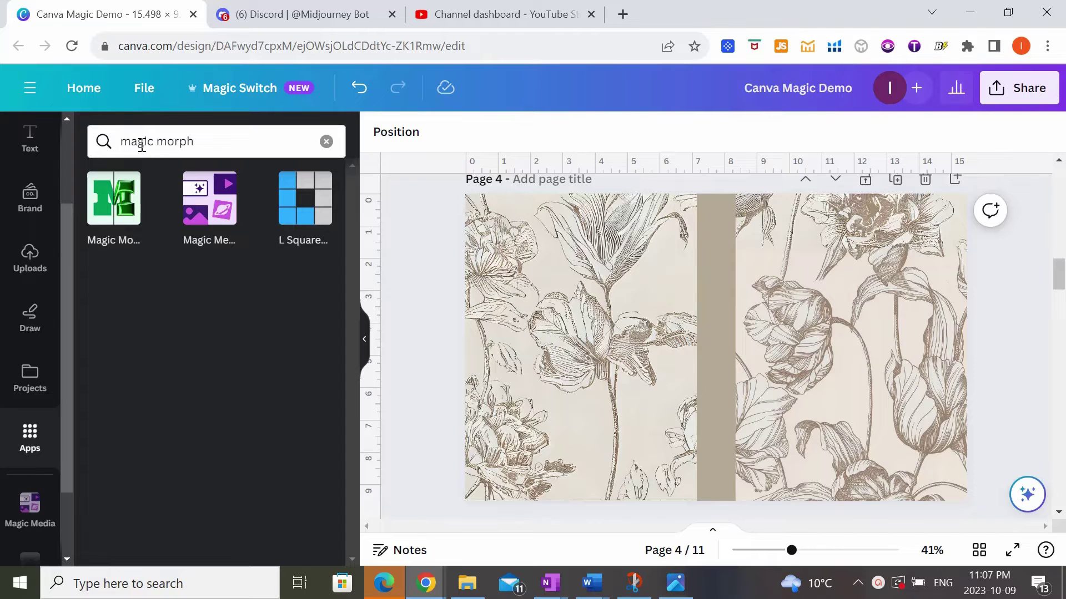
pyautogui.click(111, 227)
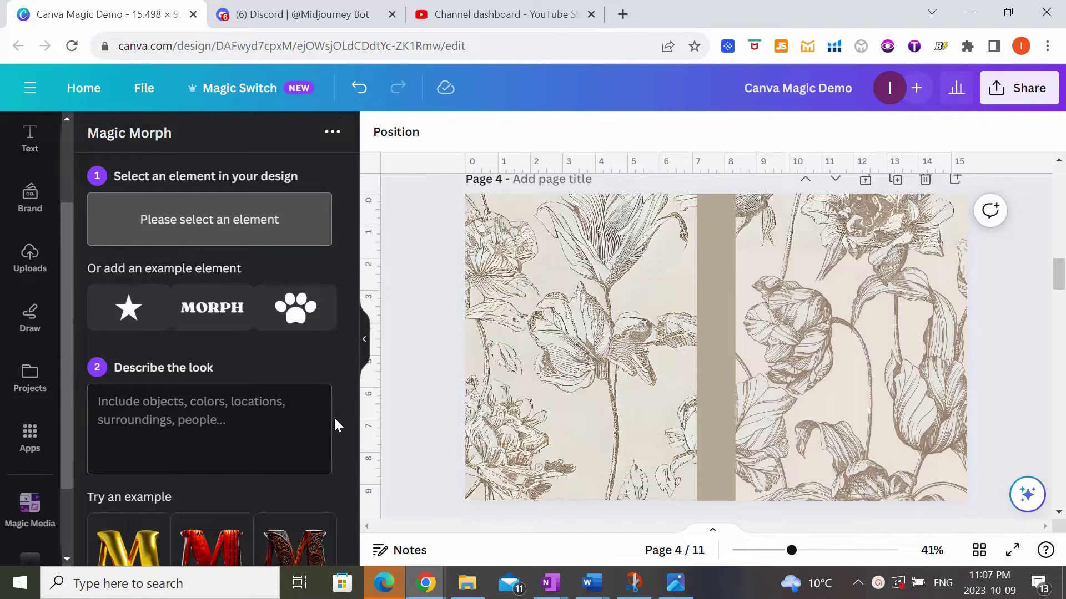
# Add a heading reading "BE KIND" to the floral cover on page 4 and move it onto the right-hand cover.
pyautogui.click(30, 142)
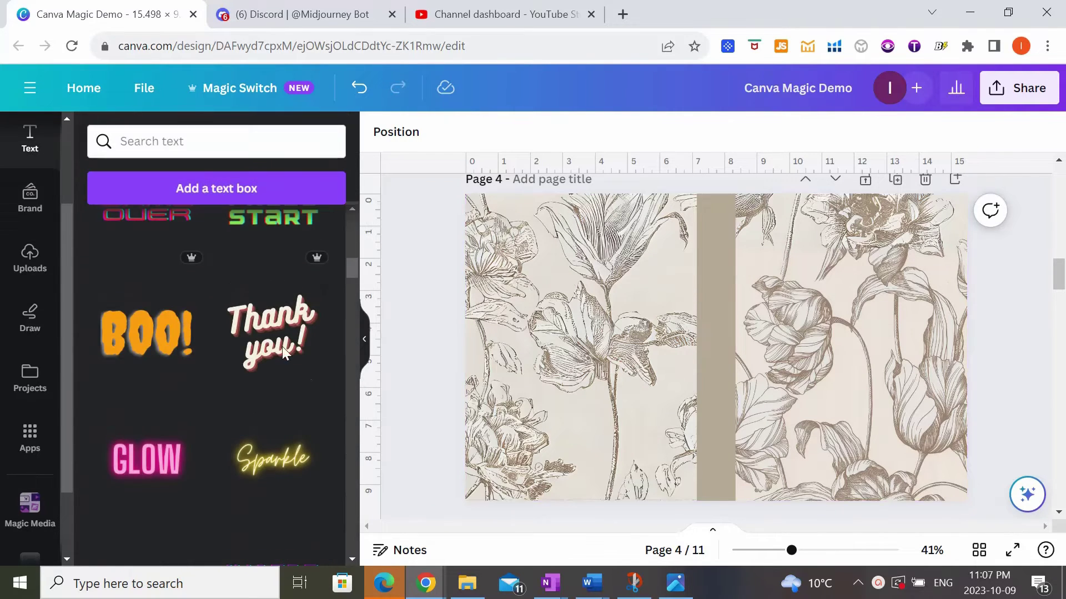
pyautogui.moveTo(352, 268); pyautogui.dragTo(349, 219)
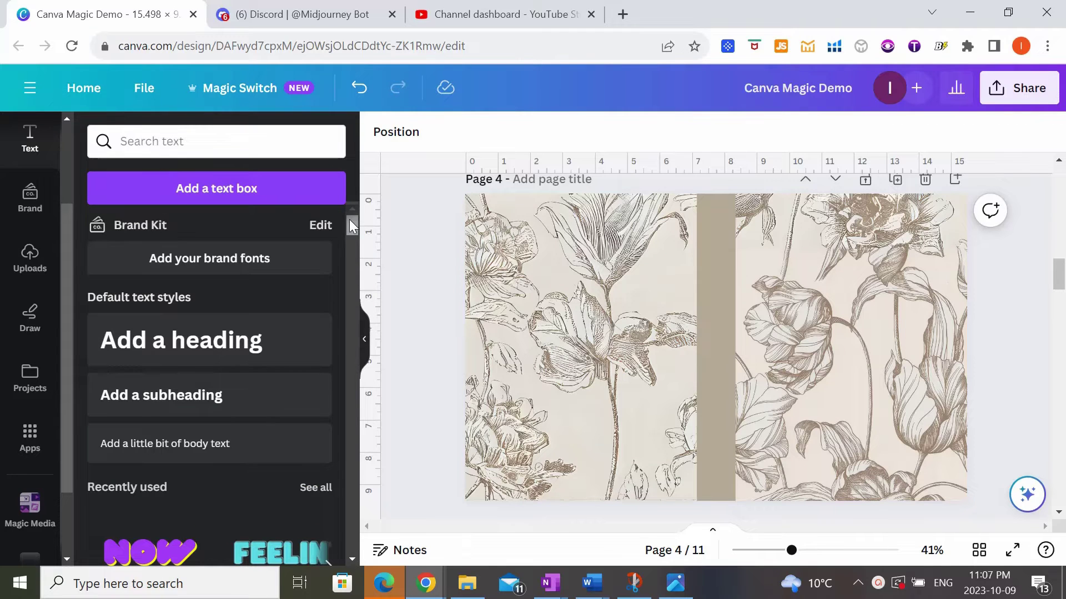
pyautogui.click(257, 338)
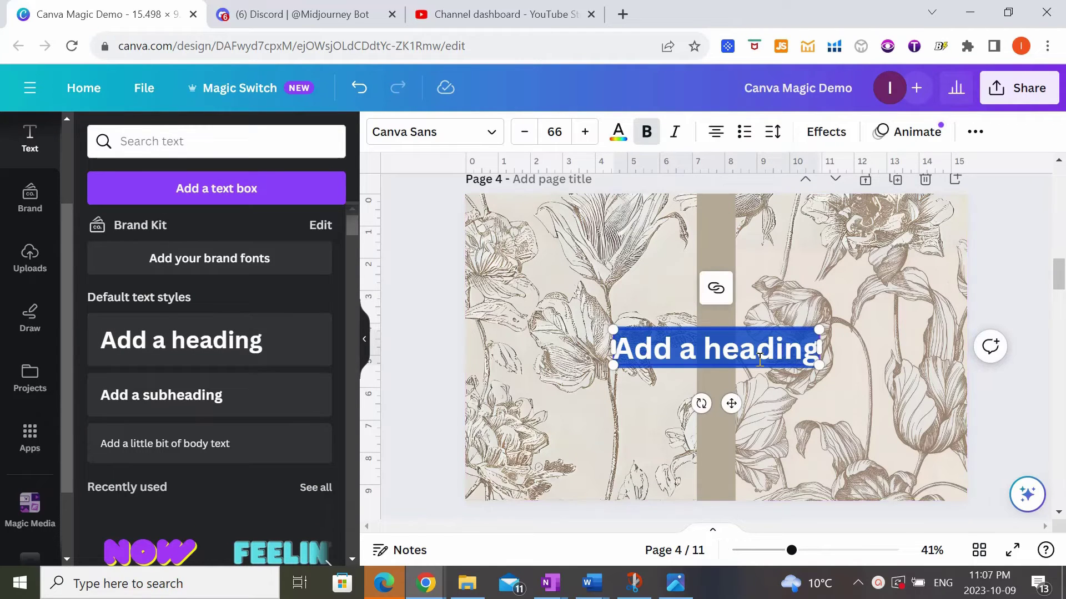
pyautogui.write('BE KIND')
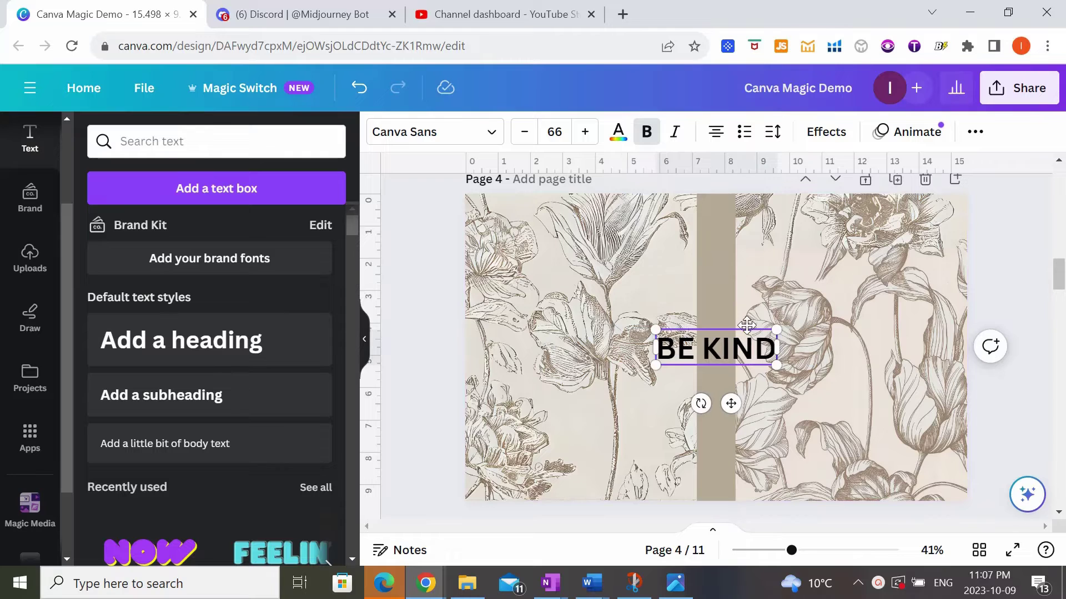
pyautogui.moveTo(741, 327); pyautogui.dragTo(876, 294)
# Set the heading's font to Lemonade Display, enlarge it to about size 97.3 and shift it slightly up and left.
pyautogui.click(482, 134)
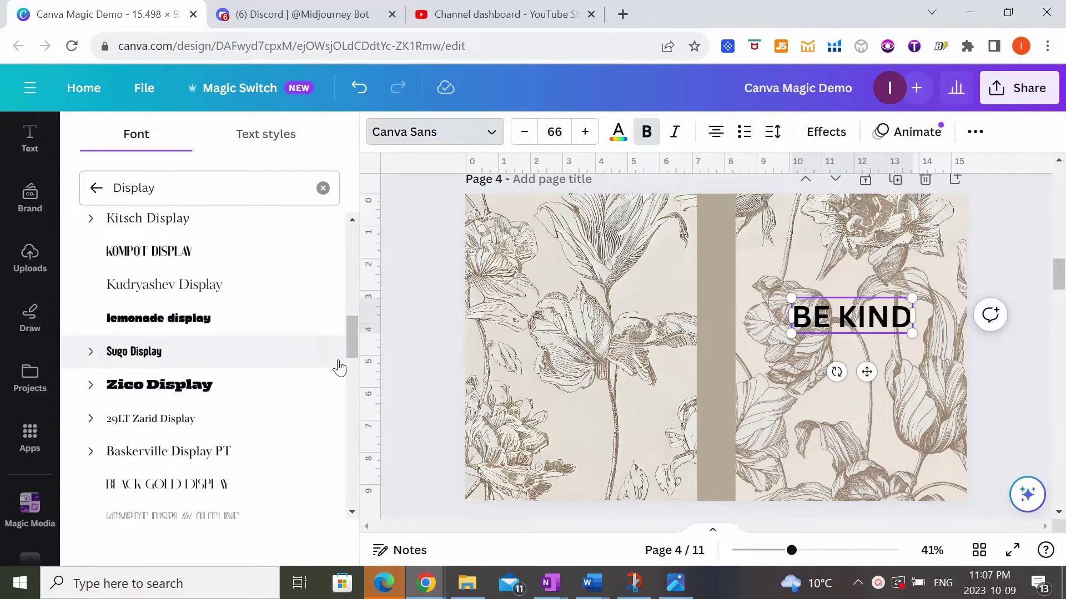
pyautogui.click(267, 319)
pyautogui.moveTo(901, 331); pyautogui.dragTo(942, 369)
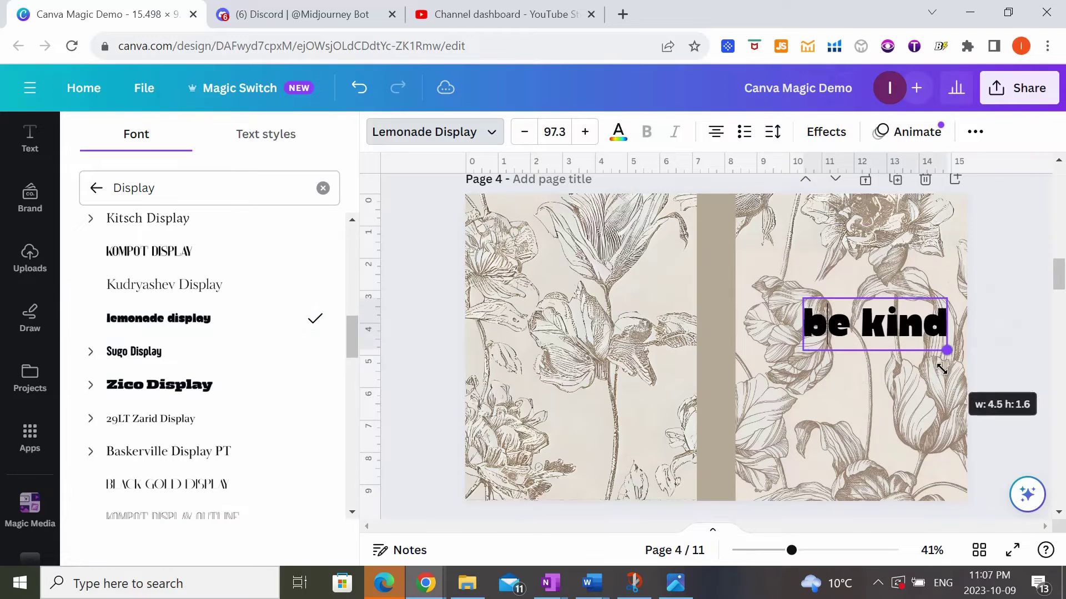
pyautogui.moveTo(908, 289); pyautogui.dragTo(881, 276)
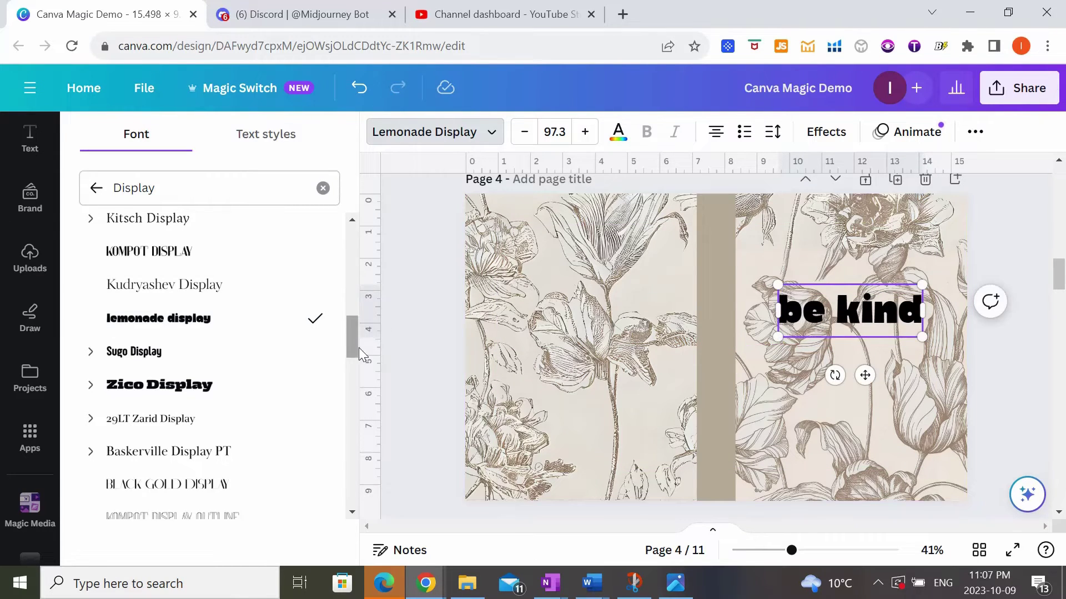
pyautogui.click(409, 345)
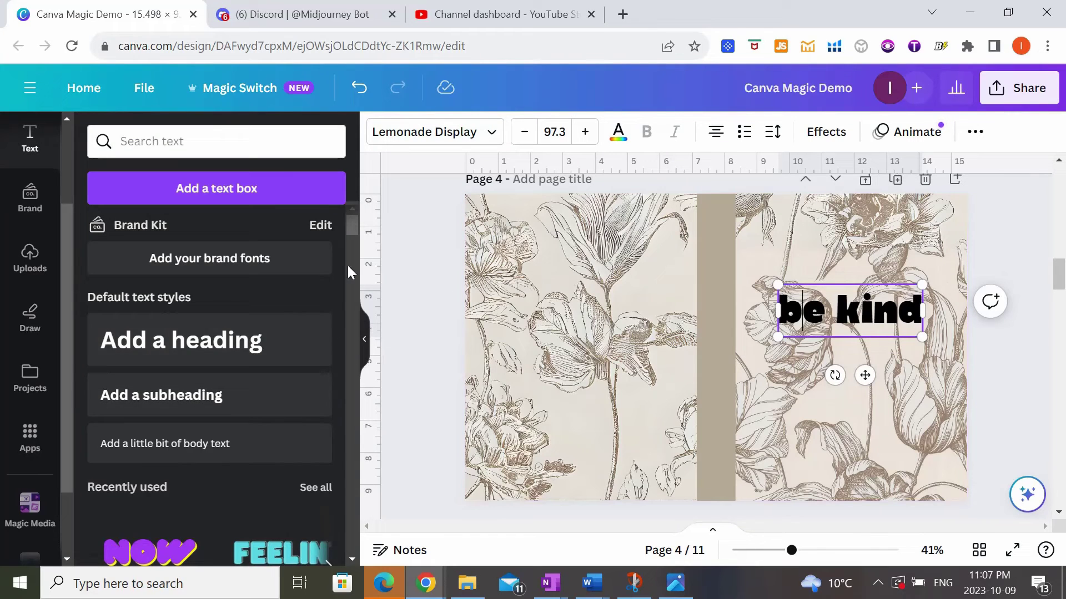
# Return to Magic Morph with the "be kind" heading as the selected element, ready to describe its look.
pyautogui.moveTo(347, 267); pyautogui.dragTo(349, 336)
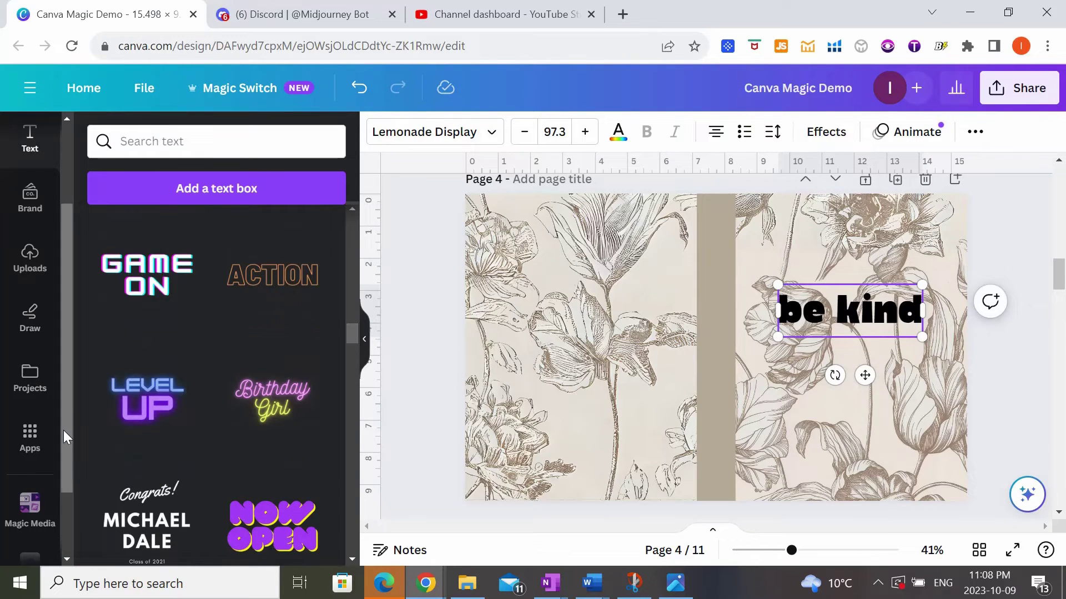
pyautogui.moveTo(64, 431); pyautogui.dragTo(59, 528)
pyautogui.click(45, 532)
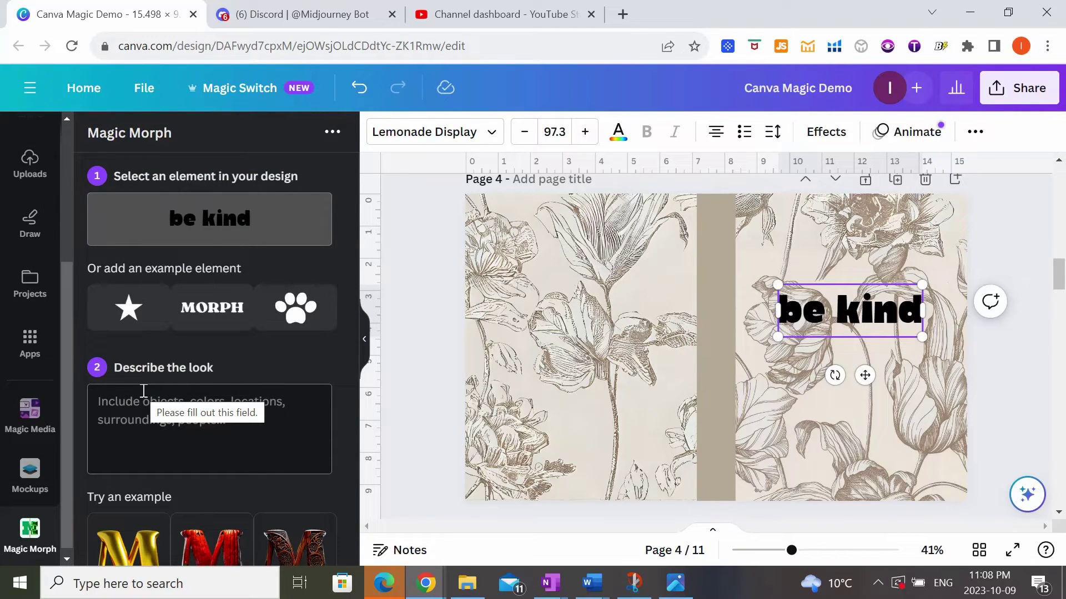
pyautogui.click(116, 405)
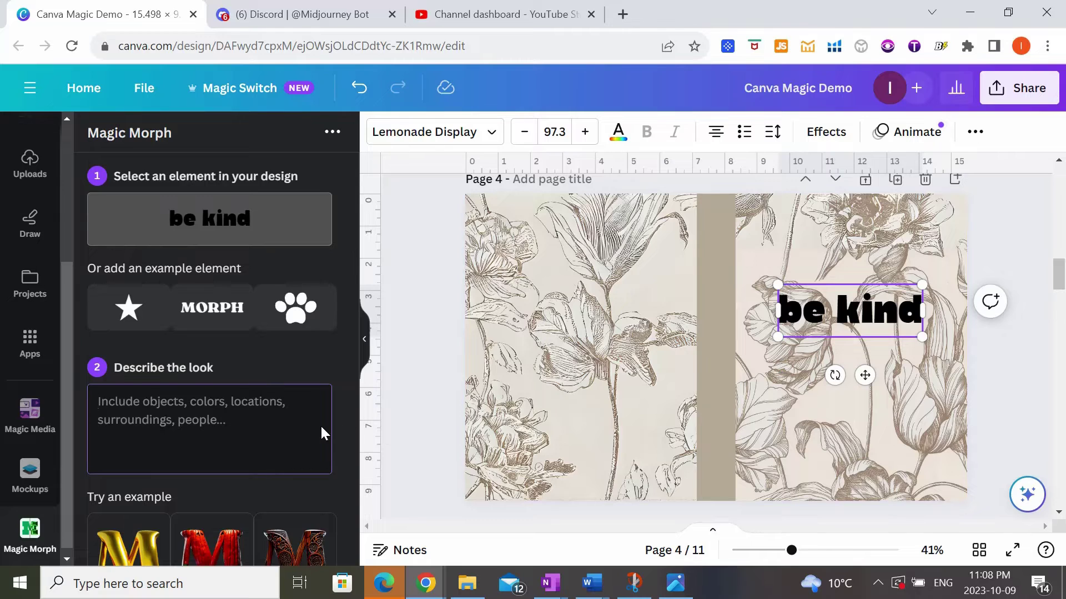
# Try the Balloons, Pumpkin and Wood example descriptions for the heading's look.
pyautogui.scroll(-2, 321, 424)
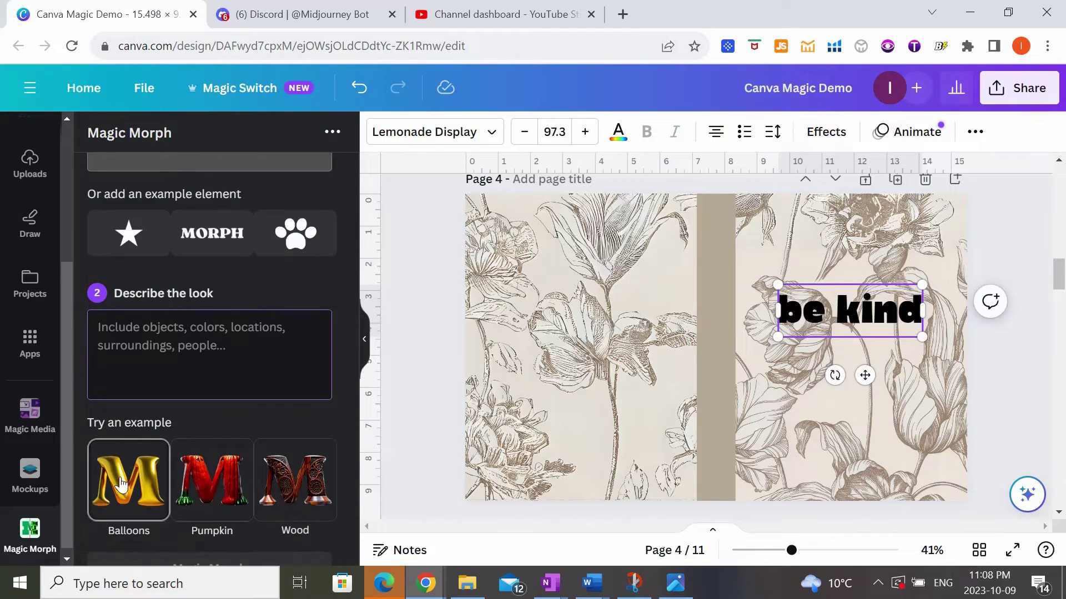
pyautogui.click(134, 505)
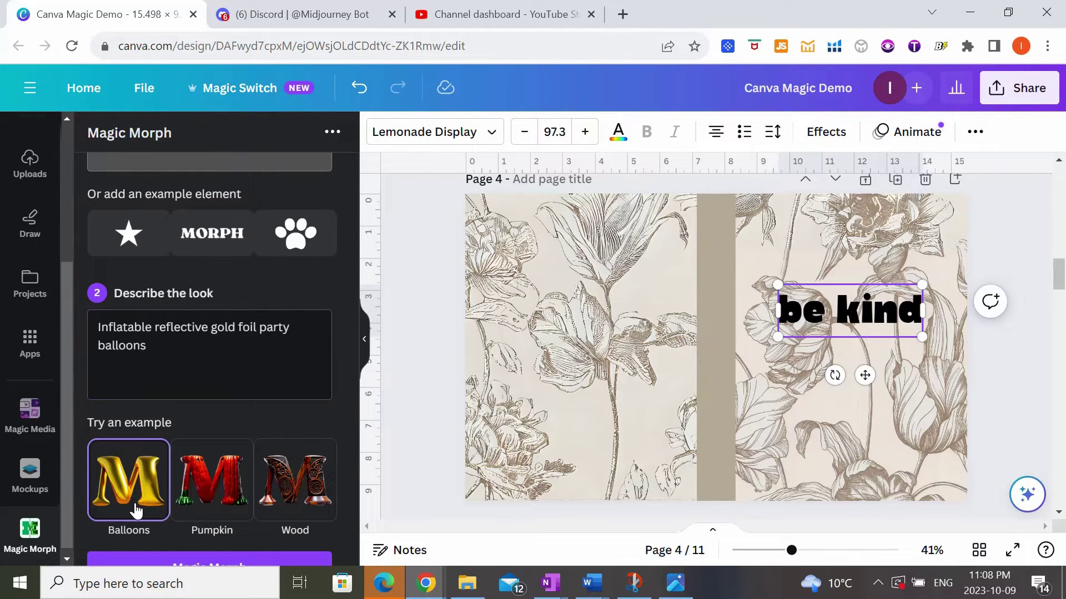
pyautogui.hotkey('ctrl', 'a')
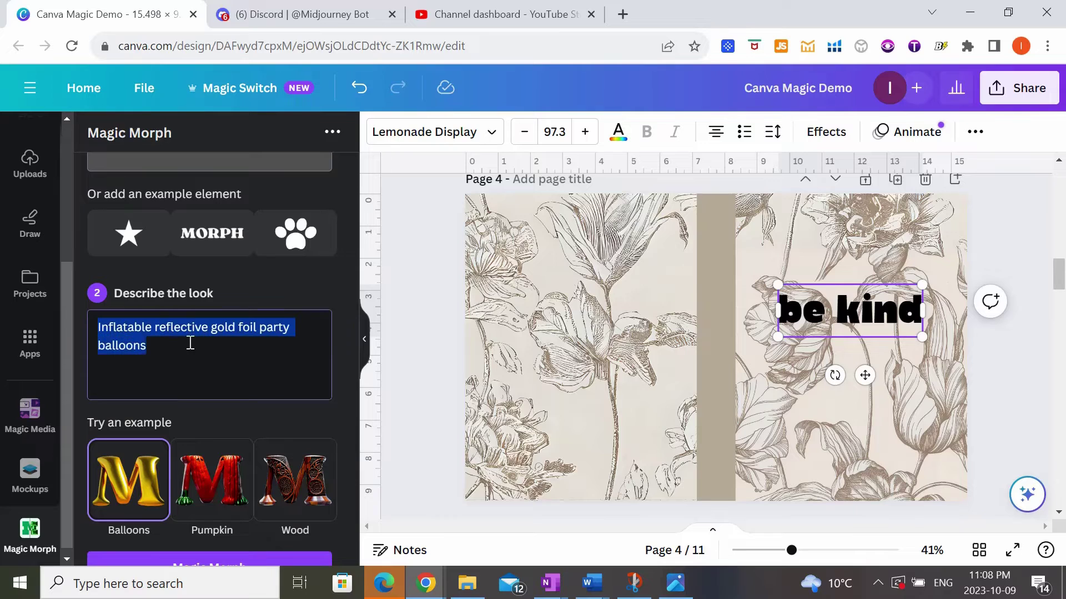
pyautogui.click(207, 369)
pyautogui.click(211, 480)
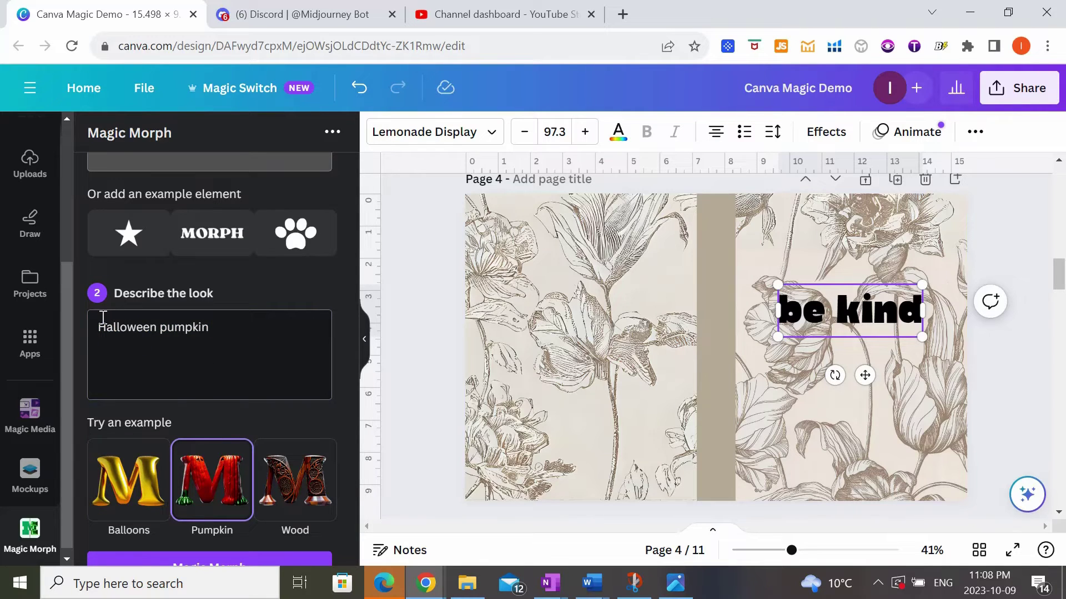
pyautogui.click(293, 479)
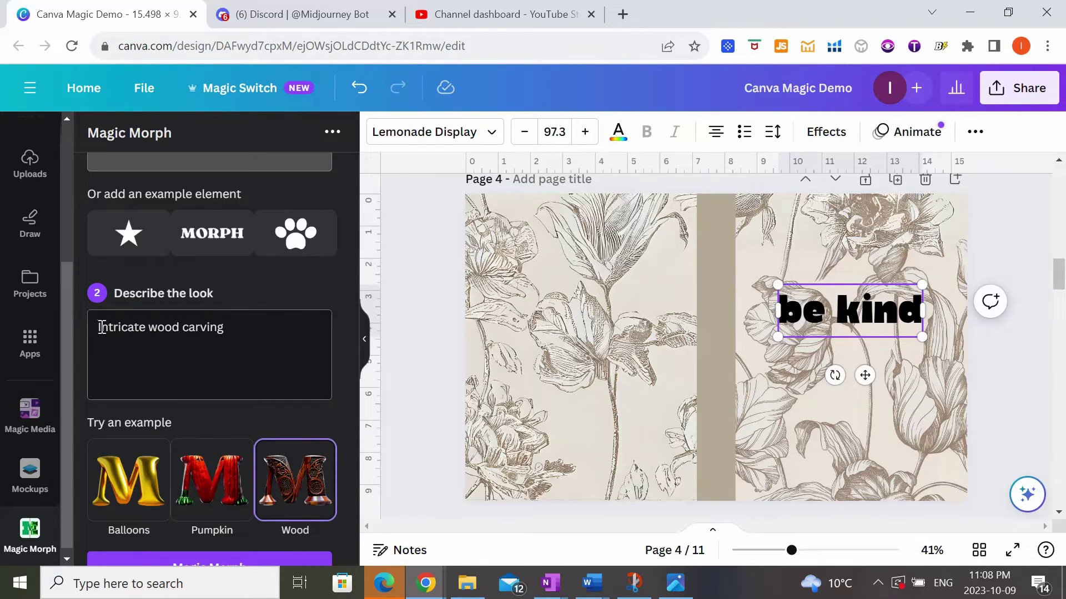
# Replace the look description with "wooden 3d texture" and generate the Magic Morph versions of the heading.
pyautogui.moveTo(110, 328); pyautogui.dragTo(257, 339)
pyautogui.press('BackSpace')
pyautogui.press('BackSpace')
pyautogui.press('BackSpace')
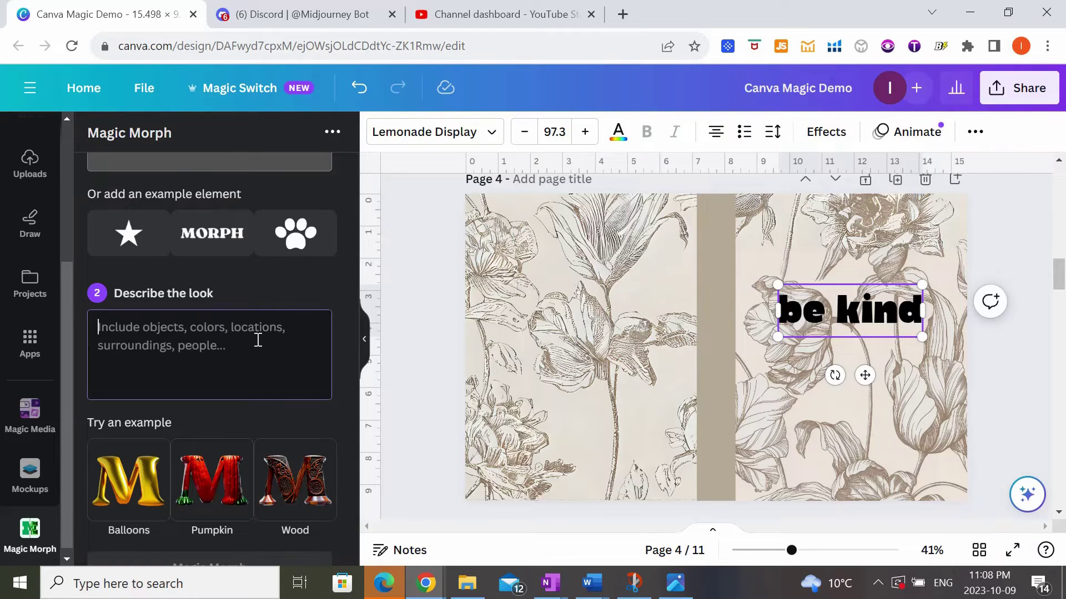
pyautogui.write('woo')
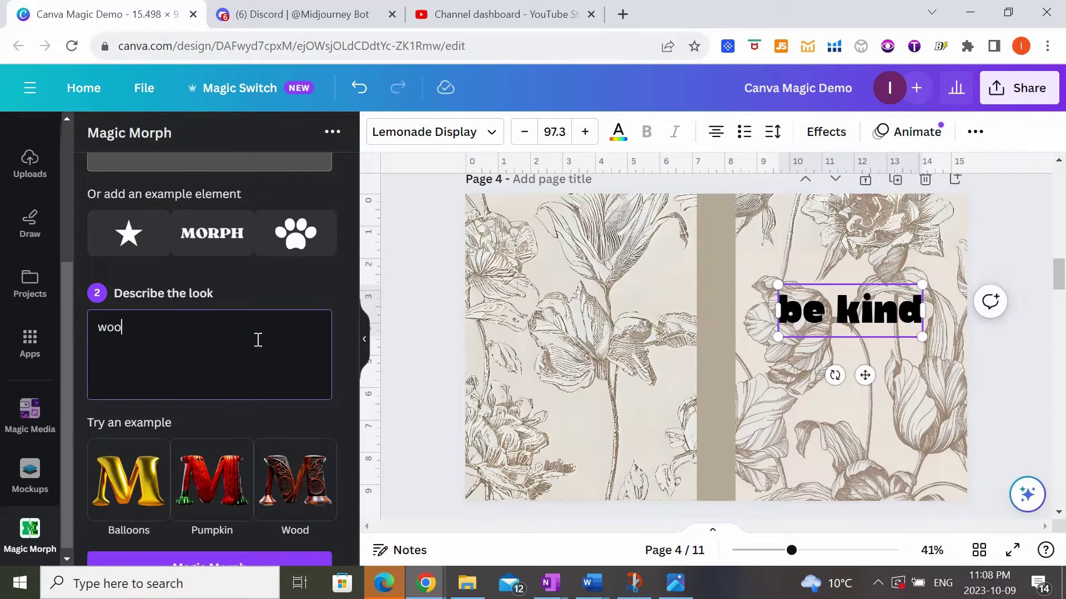
pyautogui.write('den 3d texture')
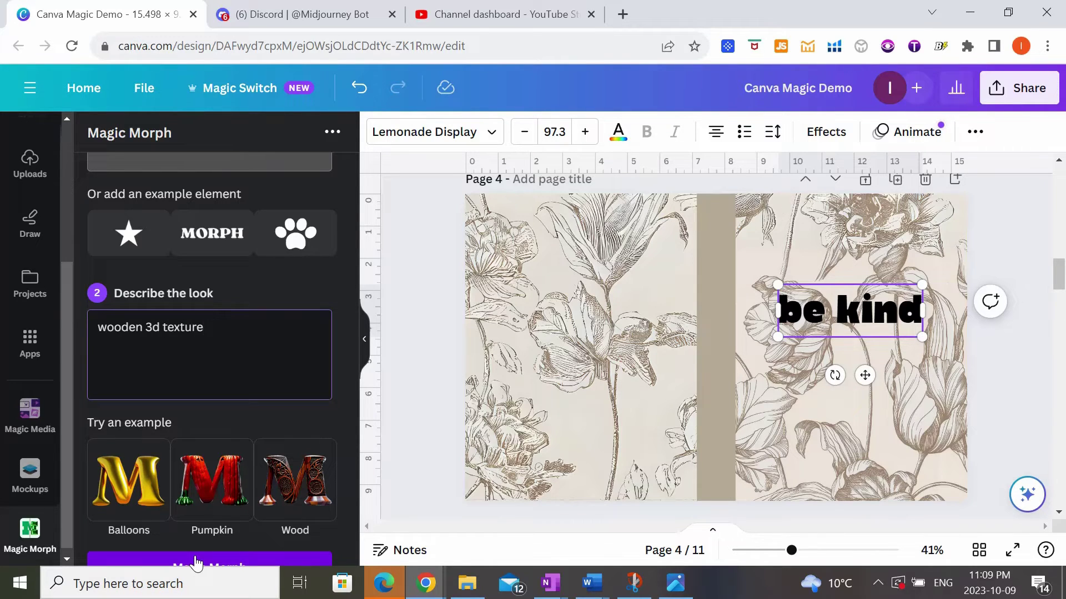
pyautogui.scroll(-1, 196, 562)
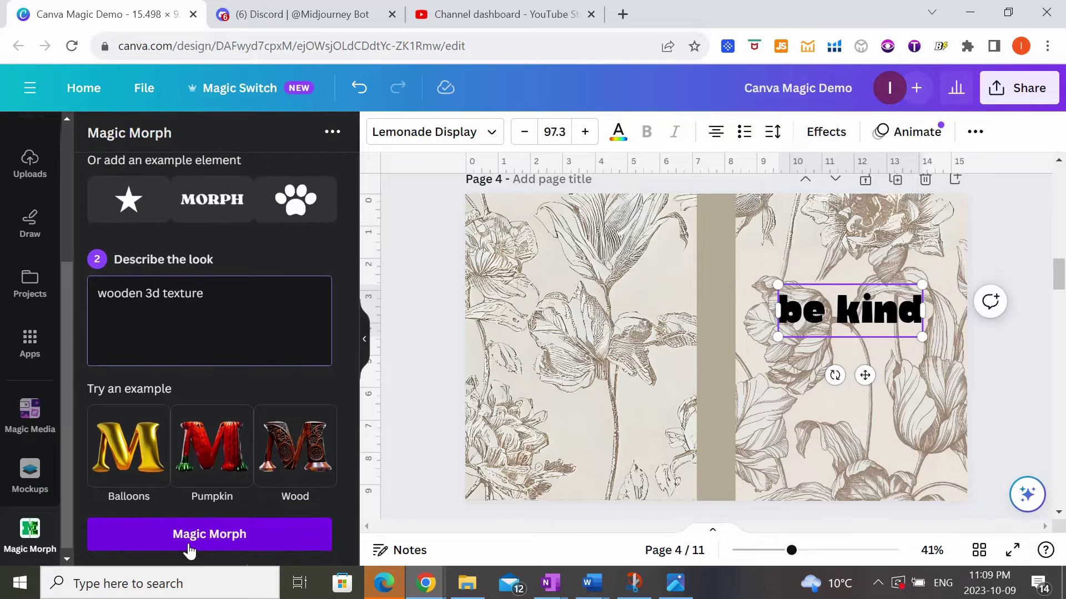
pyautogui.click(188, 545)
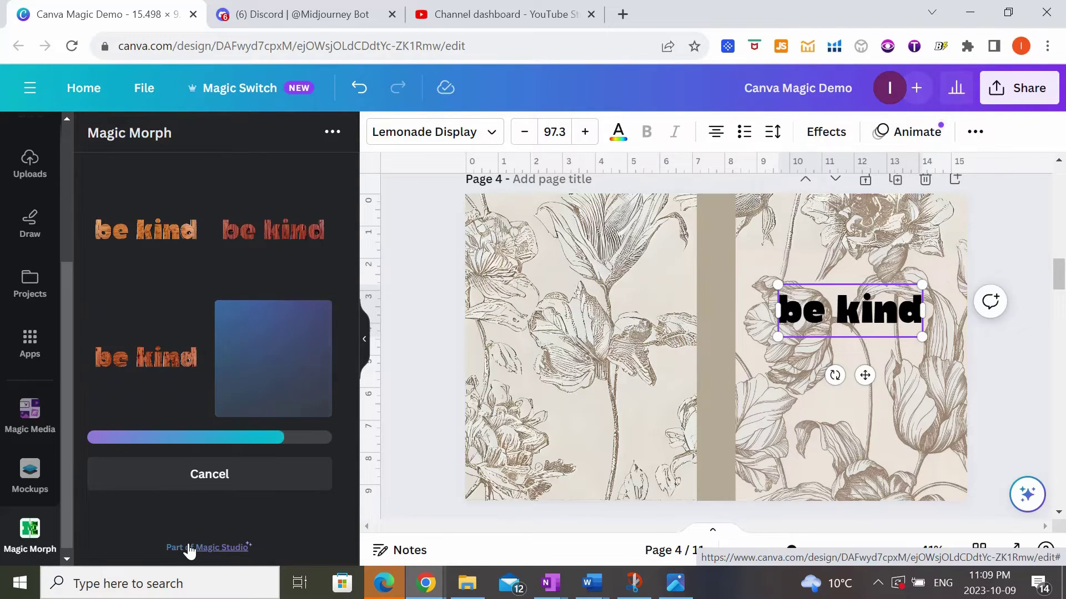
# Insert the first generated light-wood "be kind" lettering on page 4, enlarge it across both covers, and undo its last downward move.
pyautogui.click(192, 268)
pyautogui.moveTo(753, 348); pyautogui.dragTo(884, 379)
pyautogui.moveTo(736, 329); pyautogui.dragTo(471, 276)
pyautogui.moveTo(611, 332); pyautogui.dragTo(603, 393)
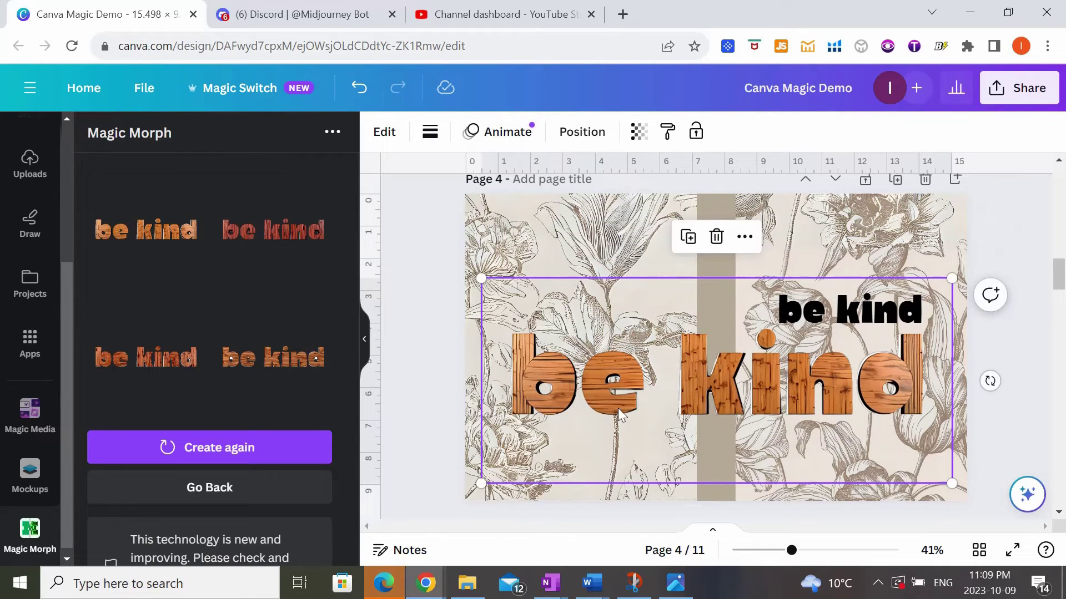
pyautogui.hotkey('ctrl', 'z')
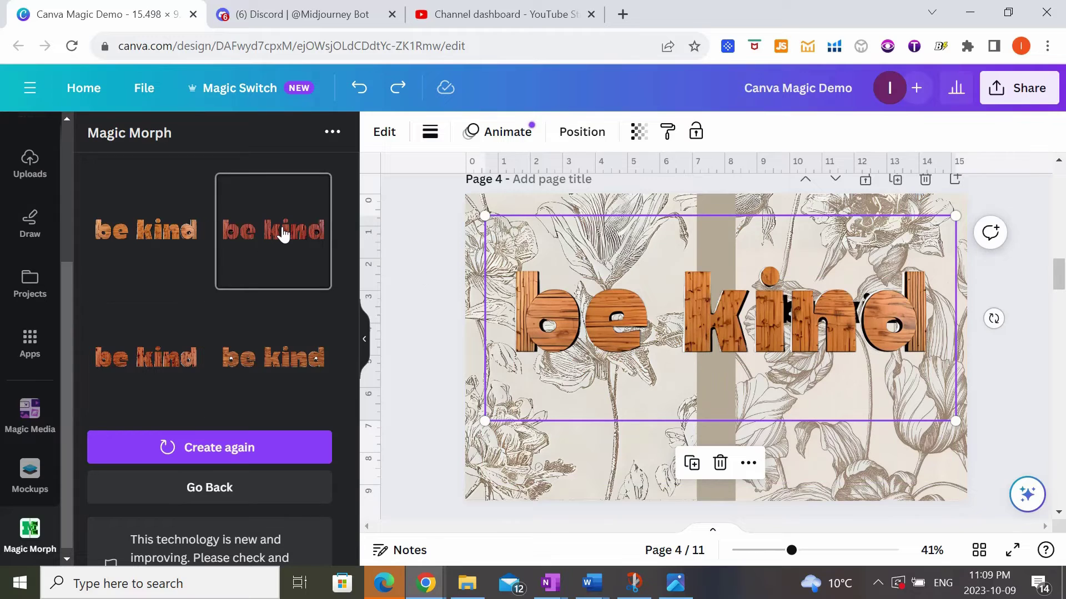
# Insert the red-wood "be kind" version, enlarge it and place it below the light-wood lettering.
pyautogui.click(283, 234)
pyautogui.moveTo(605, 394); pyautogui.dragTo(434, 470)
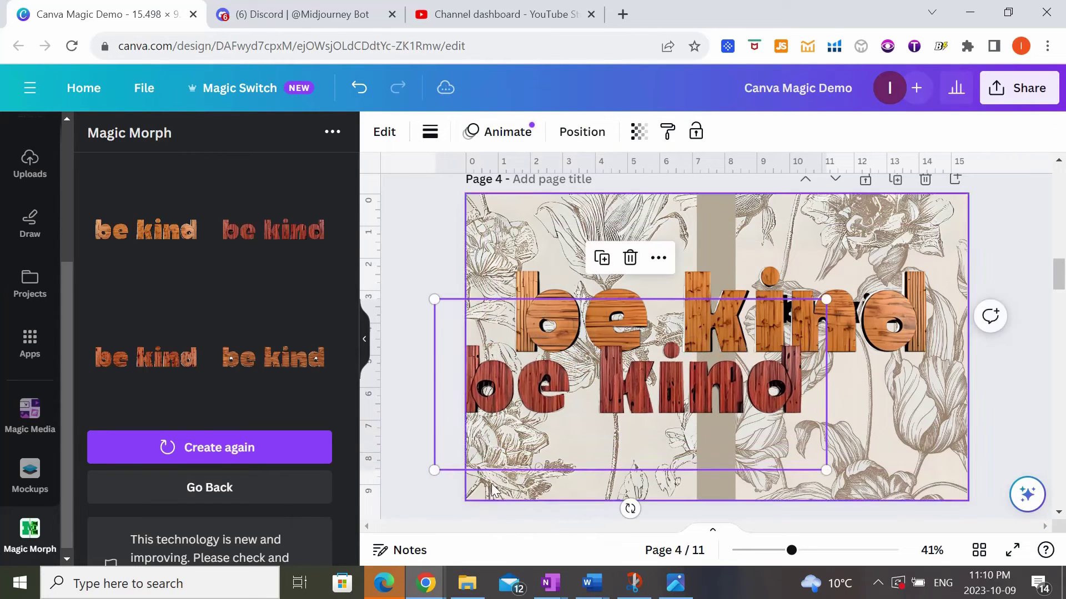
pyautogui.moveTo(597, 373); pyautogui.dragTo(727, 391)
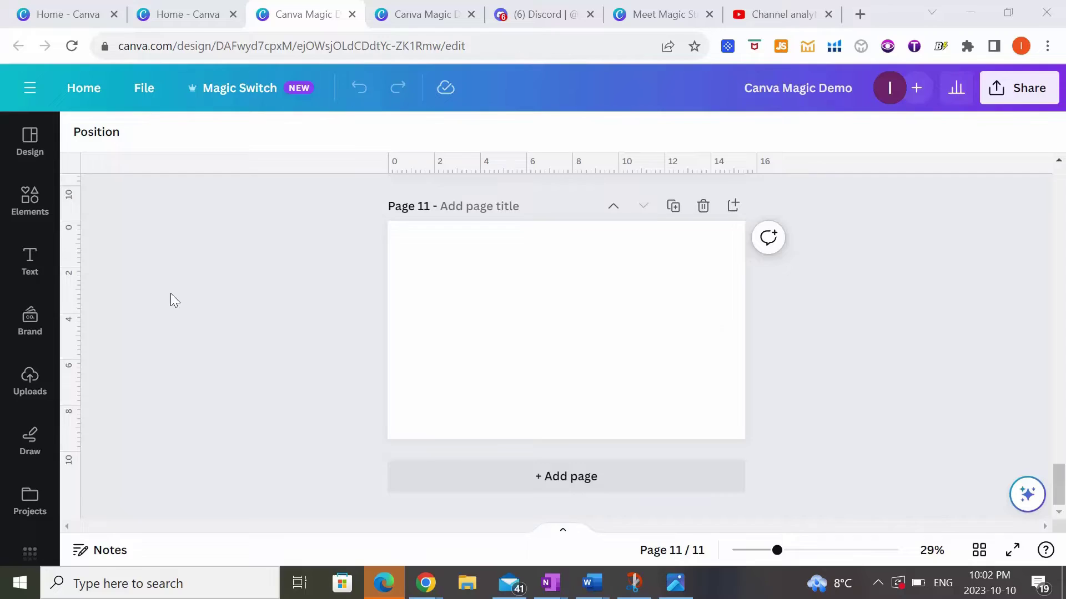
# Search the Canva apps for "magic media" and open the Magic Media app.
pyautogui.click(30, 553)
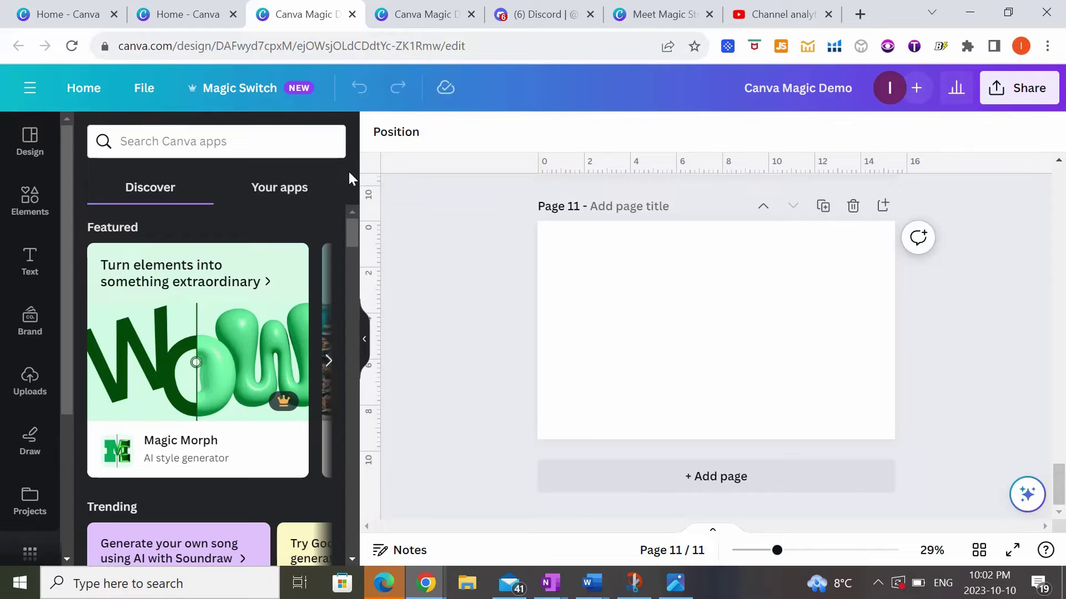
pyautogui.click(283, 192)
pyautogui.moveTo(131, 272)
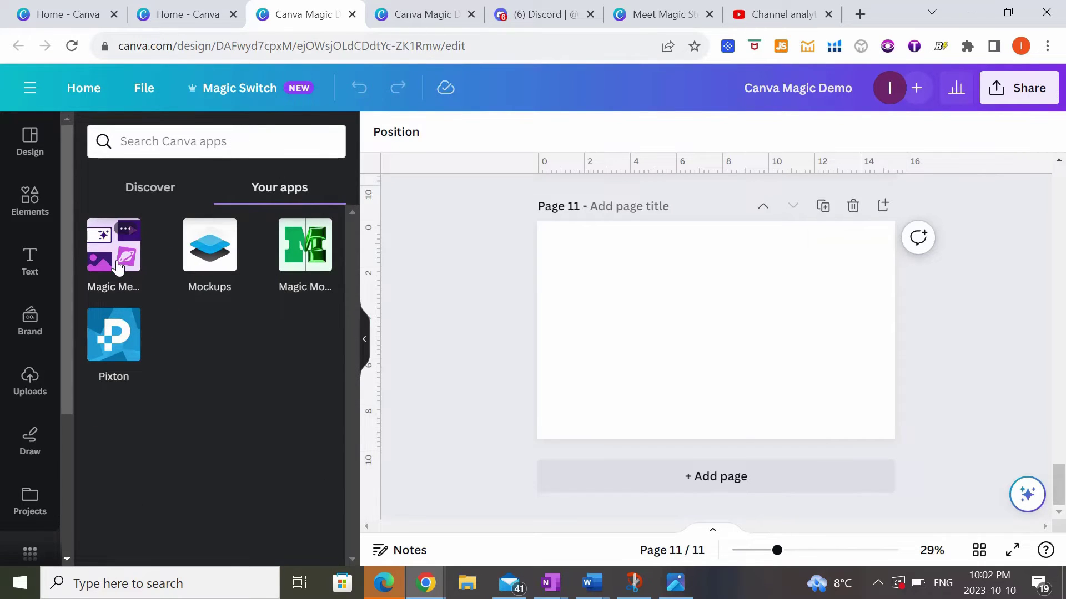
pyautogui.click(156, 135)
pyautogui.write('magic media')
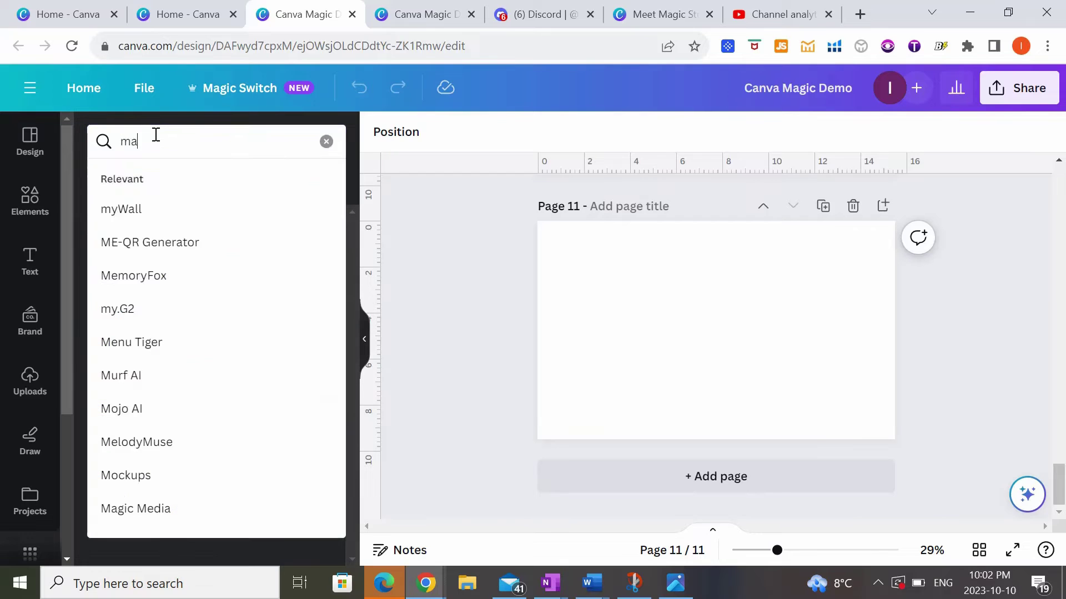
pyautogui.press('Return')
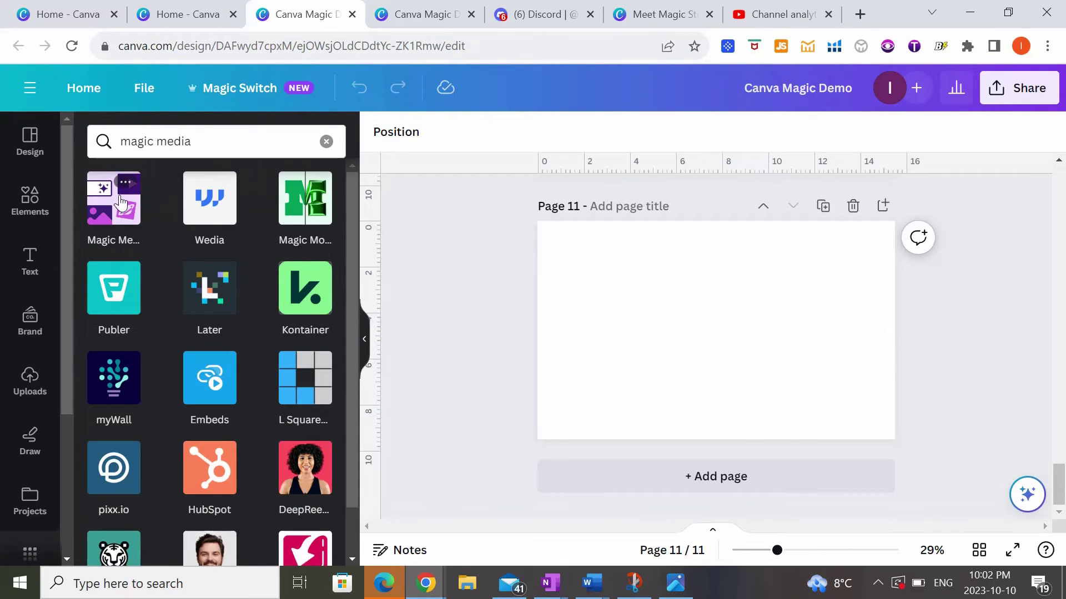
pyautogui.click(122, 202)
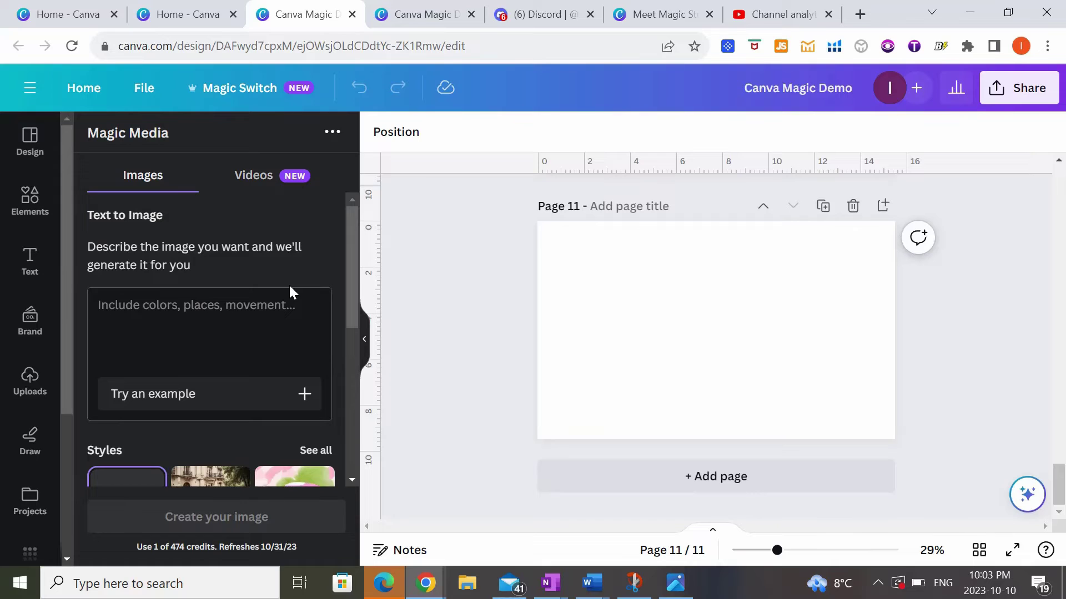
# Generate Magic Media images from the prompt "a cute kitten playing with yarn" in the Watercolor style.
pyautogui.click(214, 323)
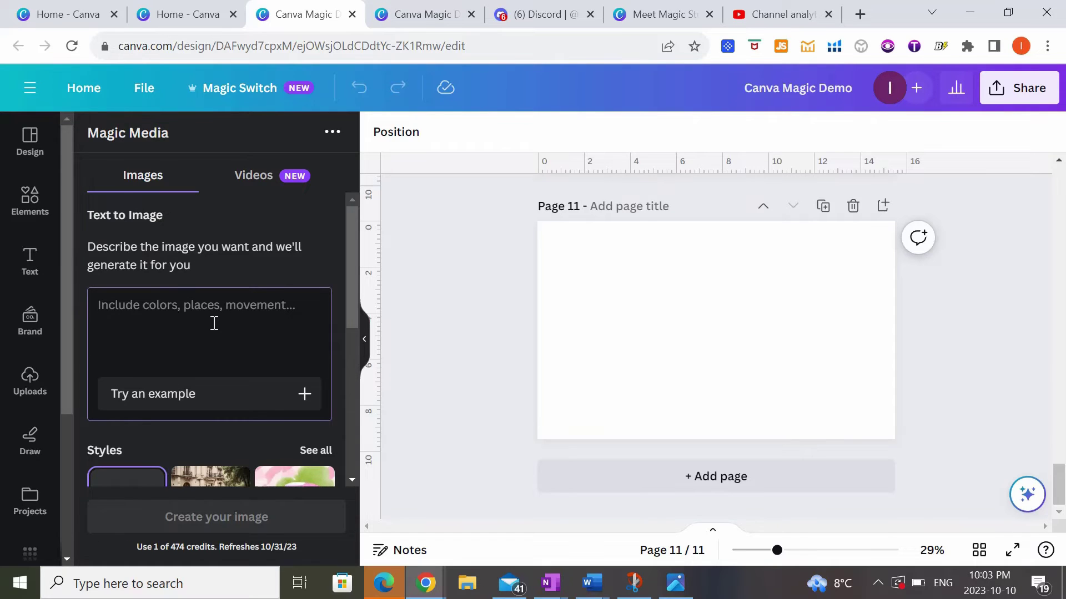
pyautogui.write('a cute kitten play')
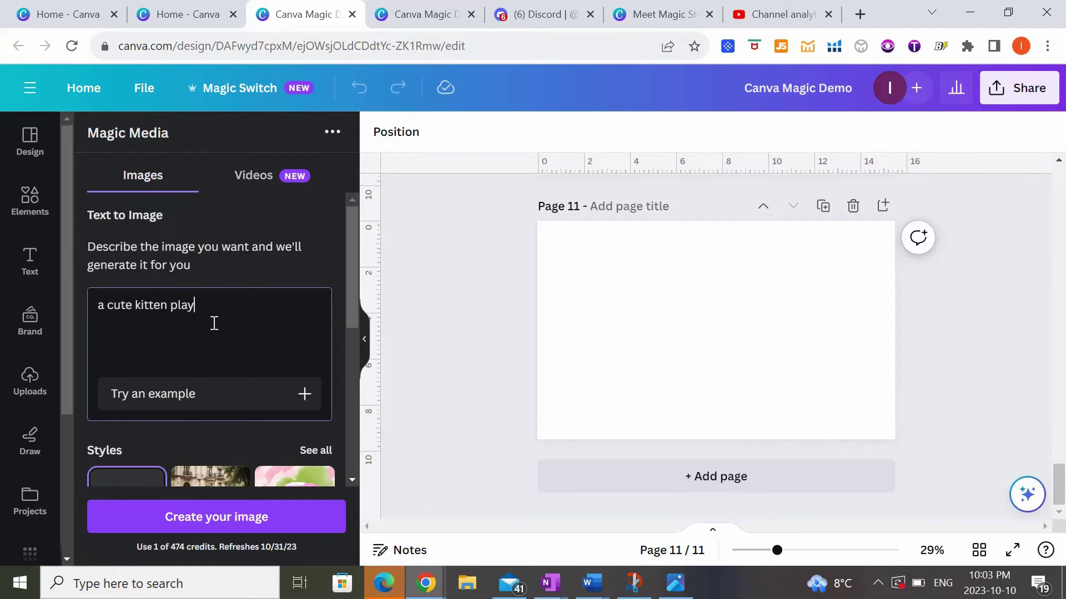
pyautogui.write('ing with yarn')
pyautogui.moveTo(356, 291); pyautogui.dragTo(323, 467)
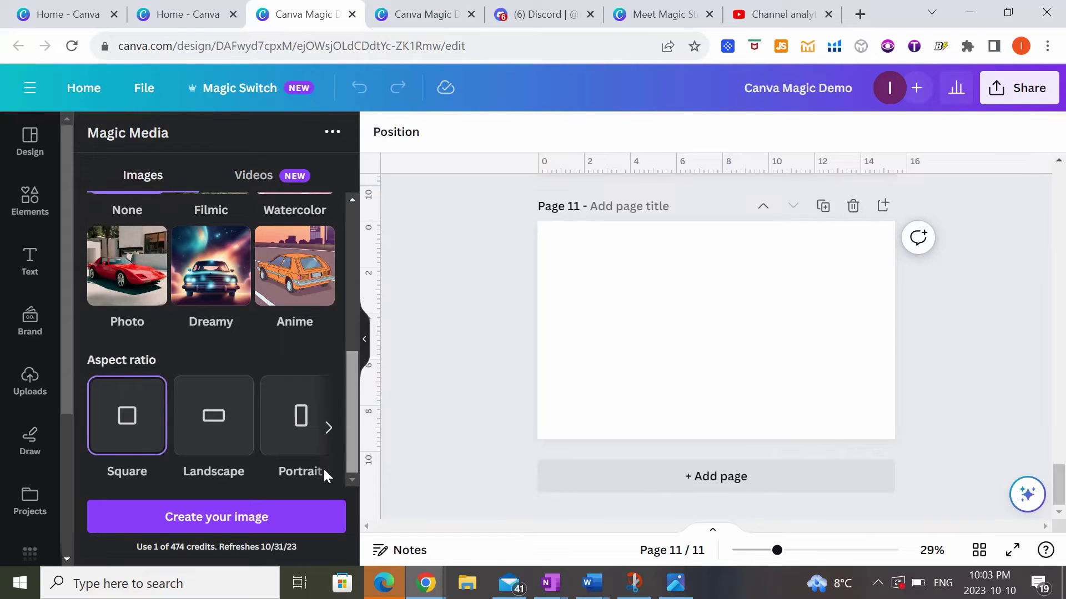
pyautogui.scroll(6, 307, 431)
pyautogui.scroll(-5, 311, 422)
pyautogui.scroll(2, 310, 403)
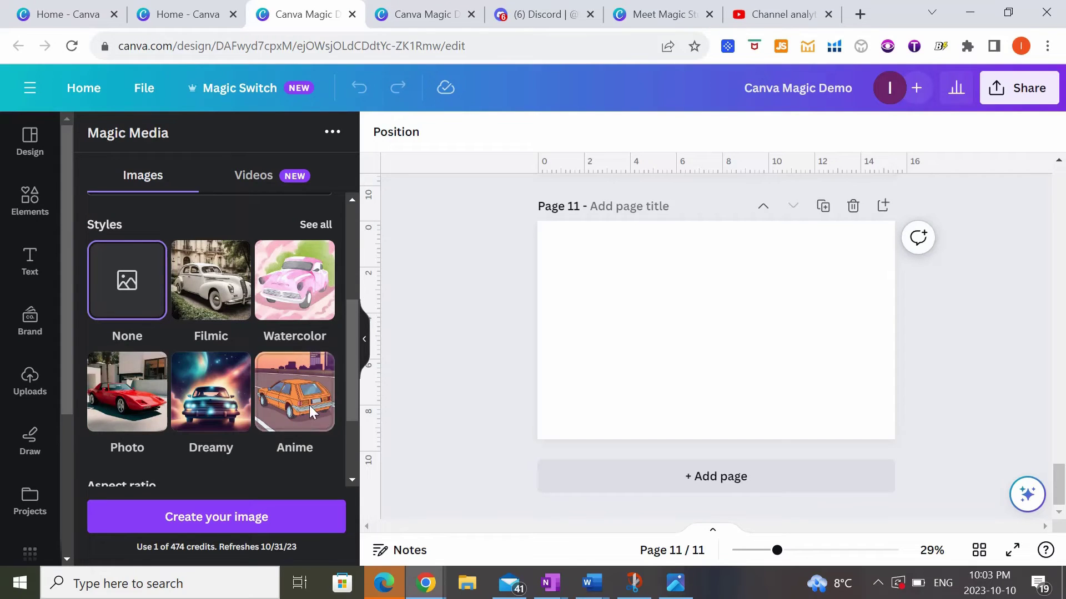
pyautogui.click(294, 283)
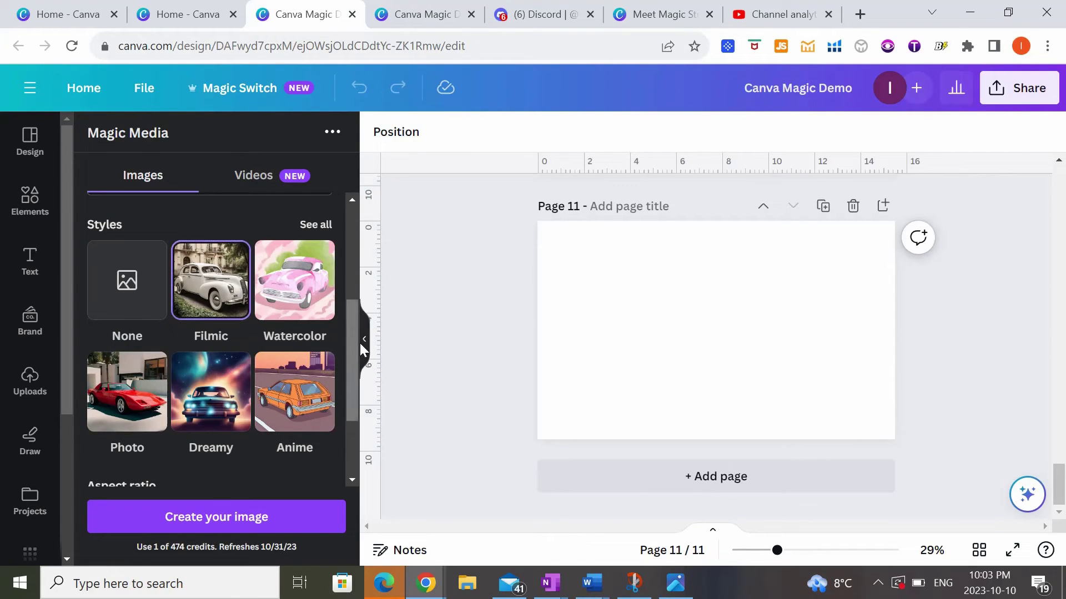
pyautogui.scroll(4, 350, 369)
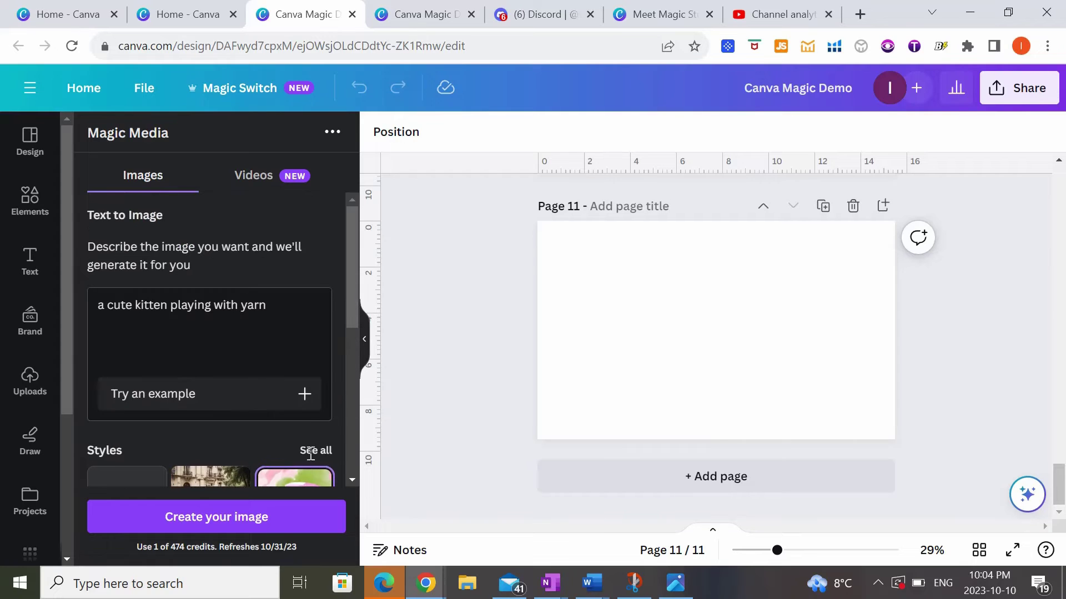
pyautogui.click(261, 525)
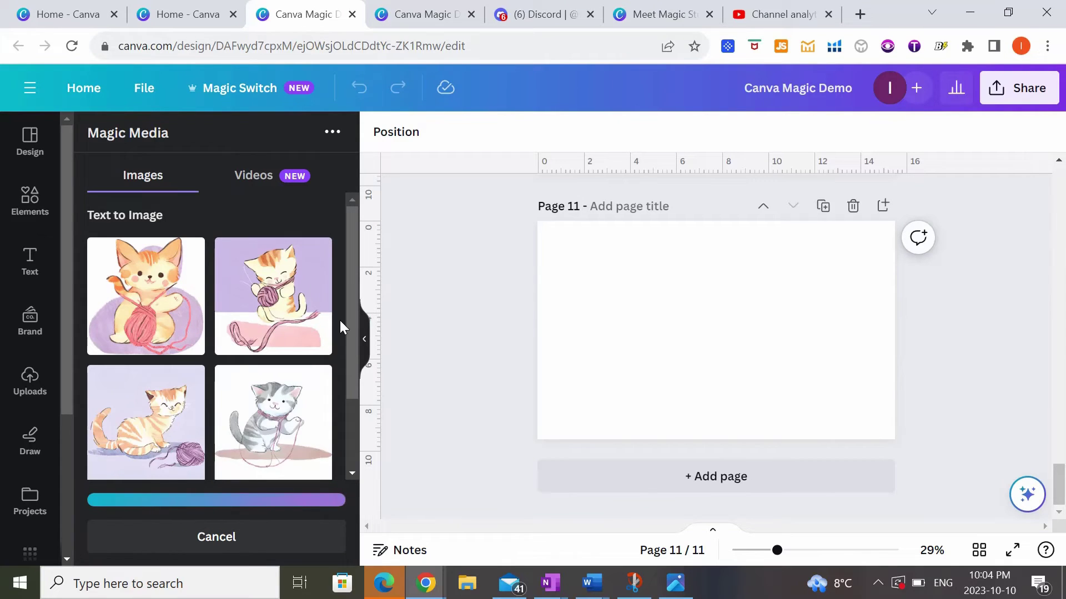
# Regenerate the kitten images in the Filmic style and pick the second result for the design.
pyautogui.moveTo(350, 280)
pyautogui.mouseDown()
pyautogui.moveTo(335, 339)
pyautogui.moveTo(358, 279)
pyautogui.mouseUp()
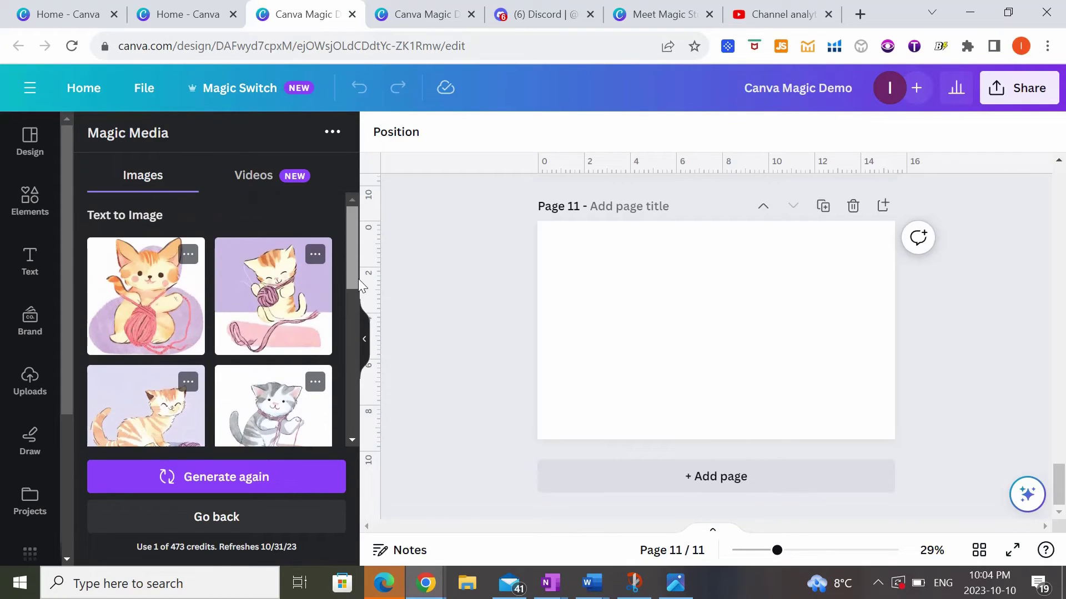
pyautogui.scroll(-6, 327, 358)
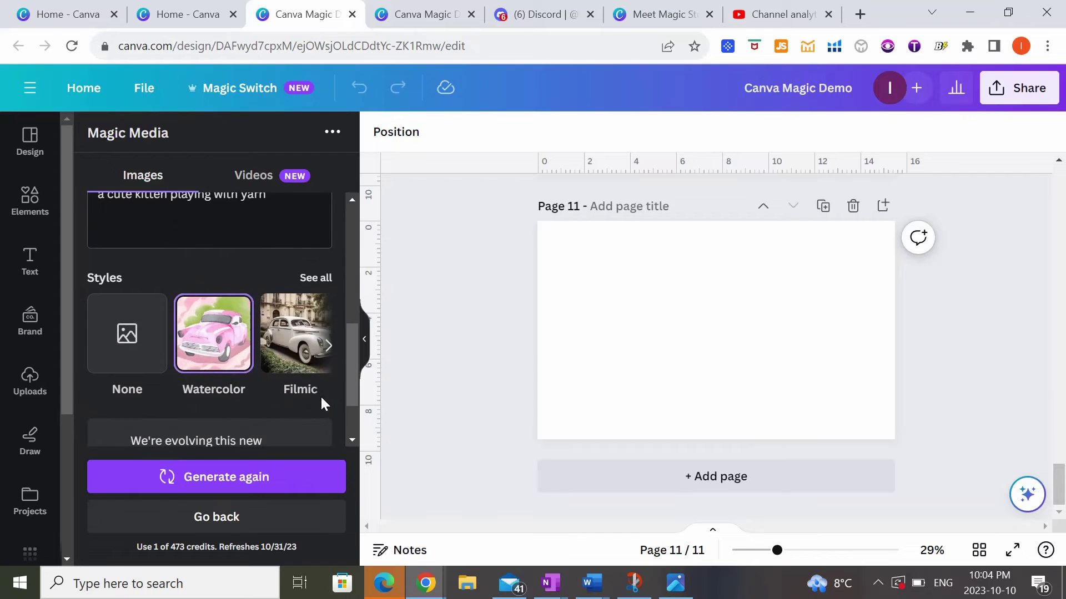
pyautogui.click(282, 346)
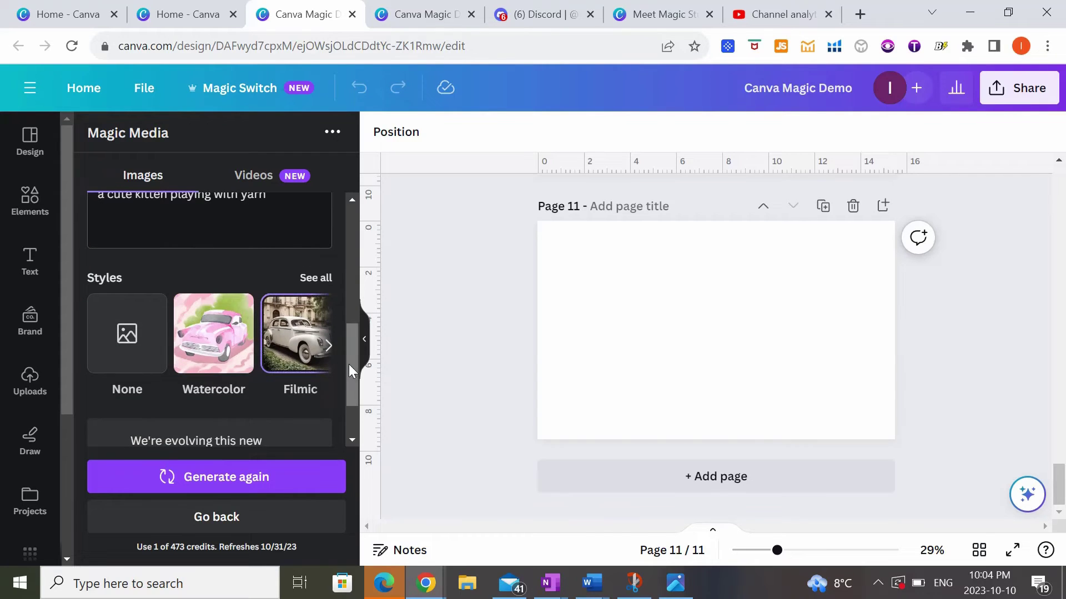
pyautogui.click(270, 477)
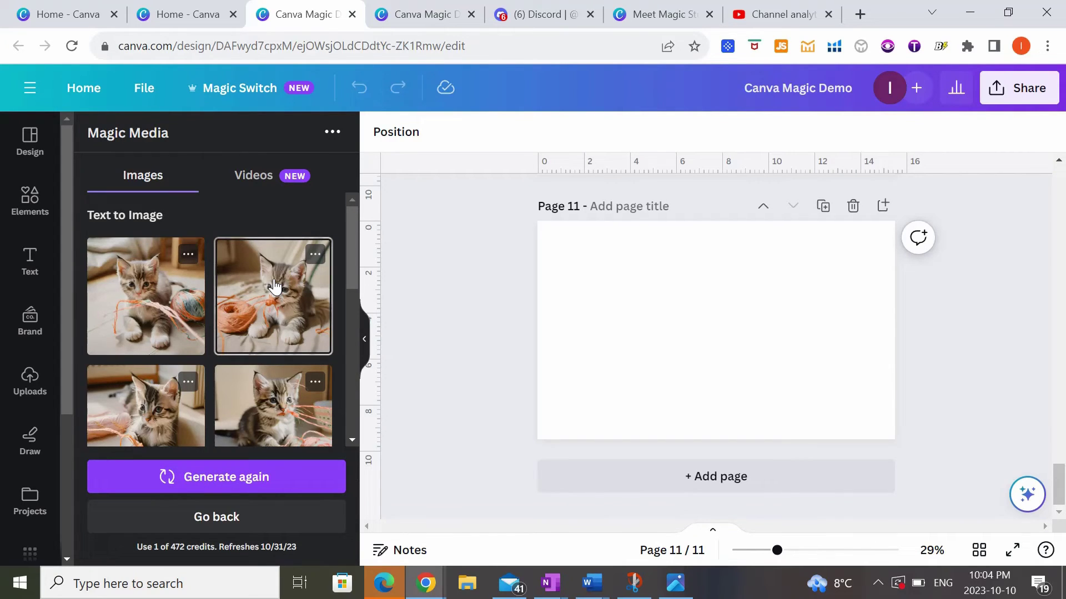
pyautogui.click(275, 286)
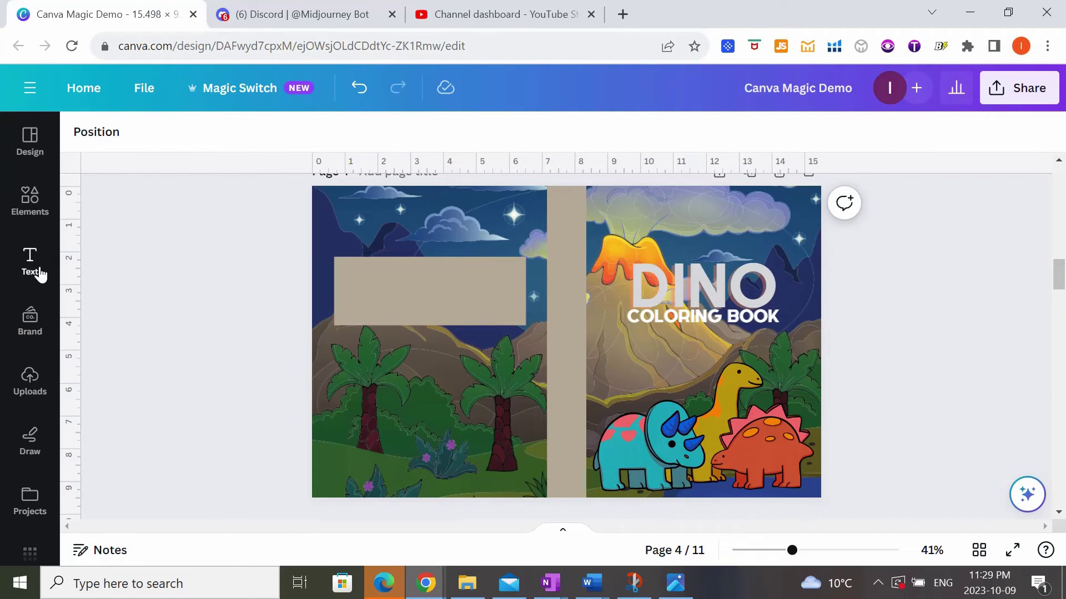
# Add a body text box to page 4 and move it onto the beige rectangle on the back cover.
pyautogui.click(40, 272)
pyautogui.scroll(-5, 353, 249)
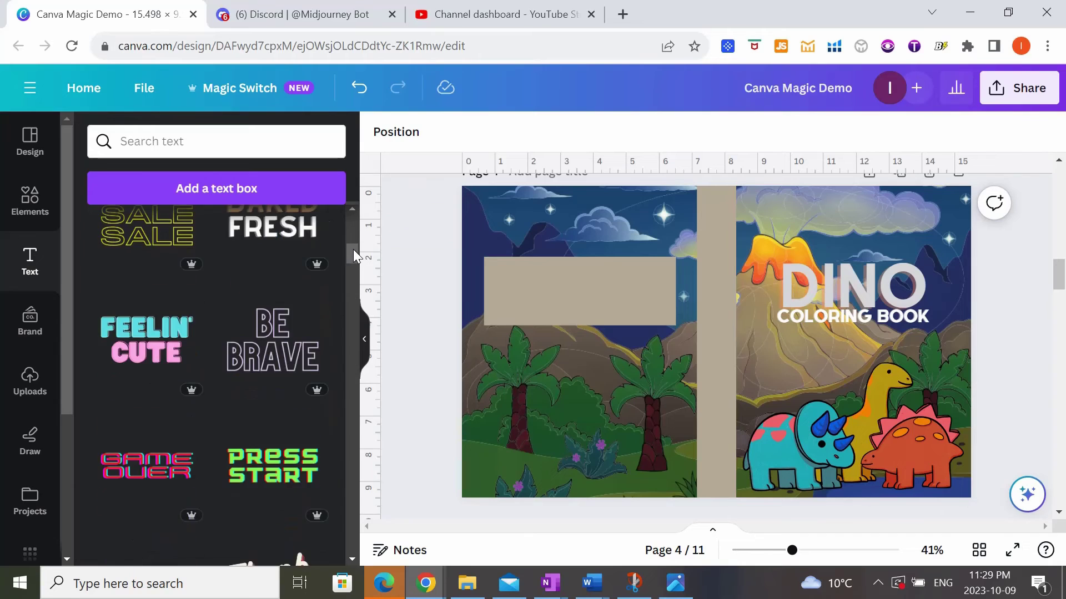
pyautogui.moveTo(353, 249); pyautogui.dragTo(354, 203)
pyautogui.click(189, 444)
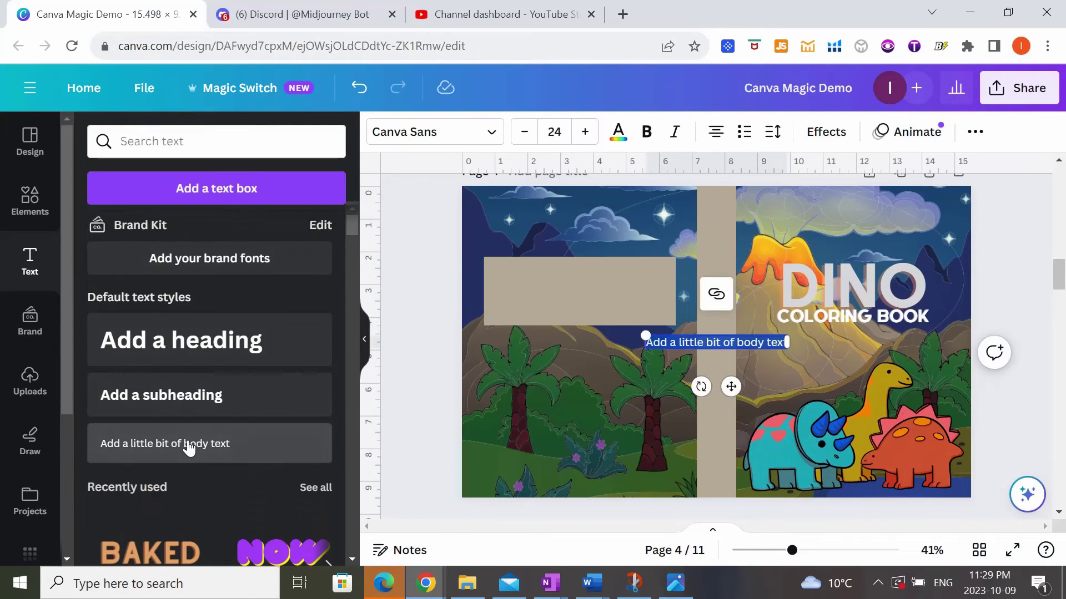
pyautogui.moveTo(662, 336); pyautogui.dragTo(589, 274)
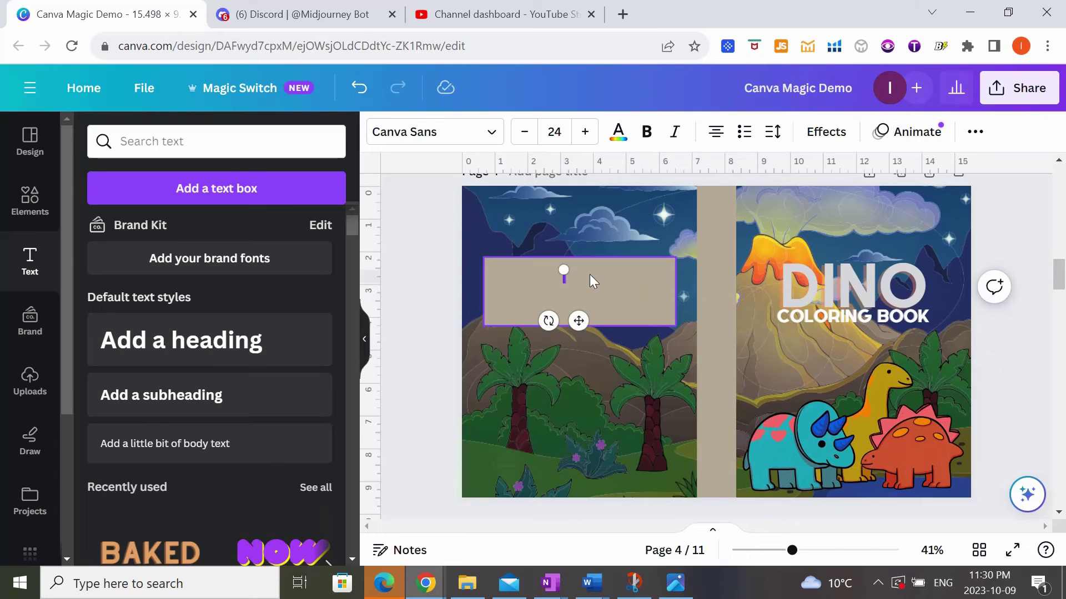
# Write "Can you write me a description for a kids dinosaur coloring book to include on the back cover." in the text box.
pyautogui.write('Can you write me a descript')
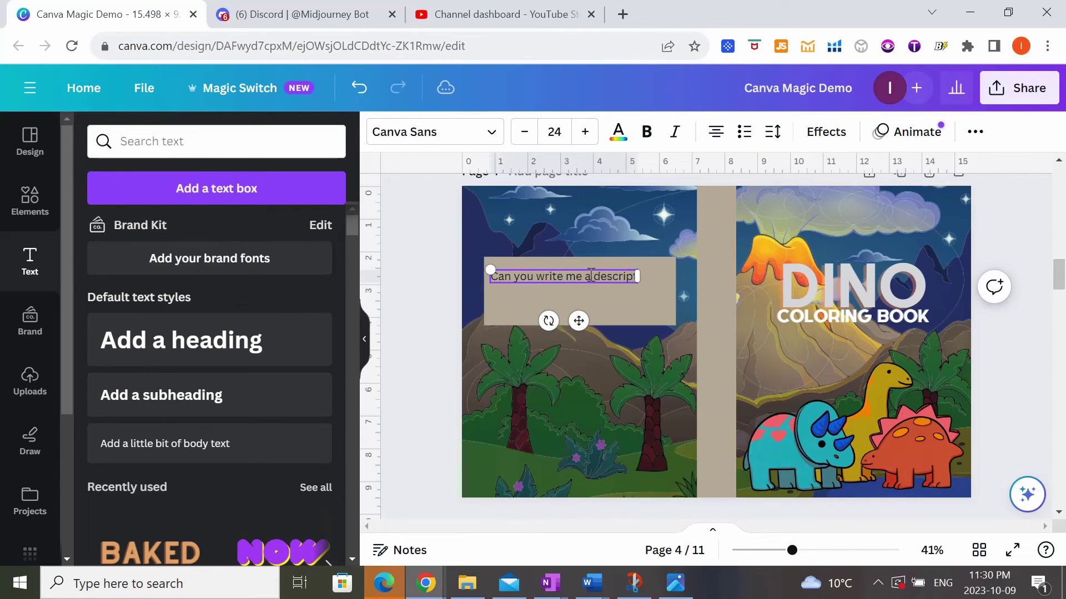
pyautogui.write('ion for a kids di')
pyautogui.write('nosaur coloring bo')
pyautogui.write('ok to ci')
pyautogui.press('BackSpace')
pyautogui.press('BackSpace')
pyautogui.write('include on ')
pyautogui.write('the back cover.')
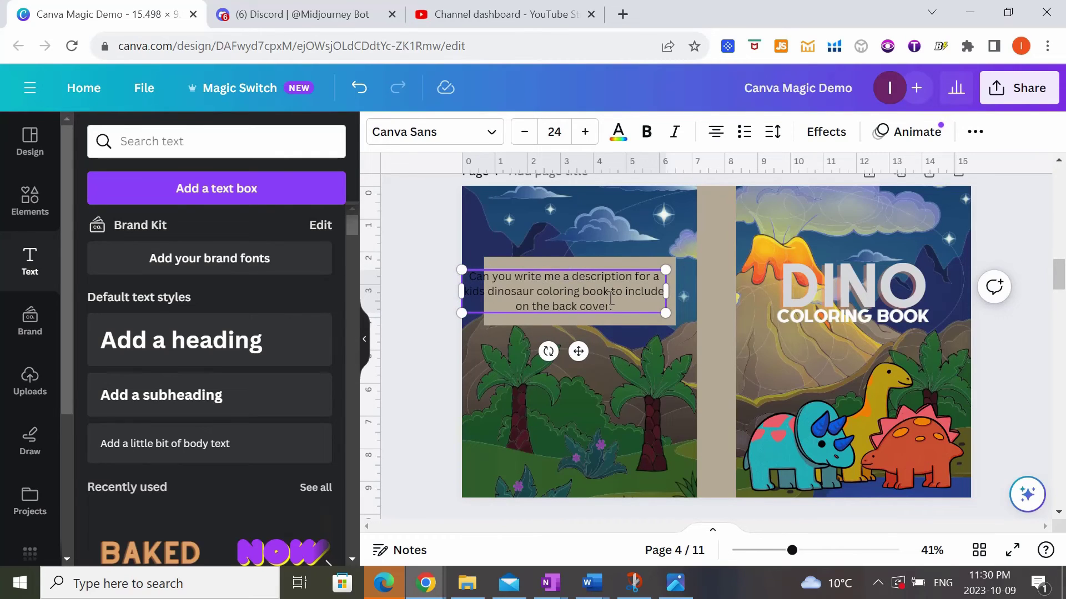
# Generate the book description from the prompt text with Magic Write's Continue writing option.
pyautogui.moveTo(619, 304); pyautogui.dragTo(469, 276)
pyautogui.press('Escape')
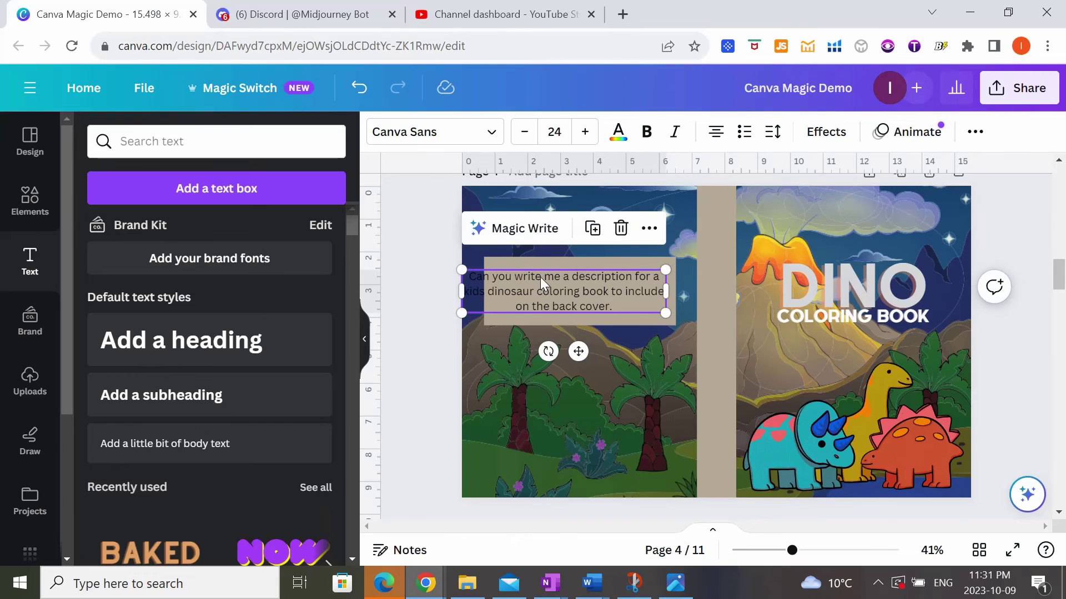
pyautogui.click(524, 228)
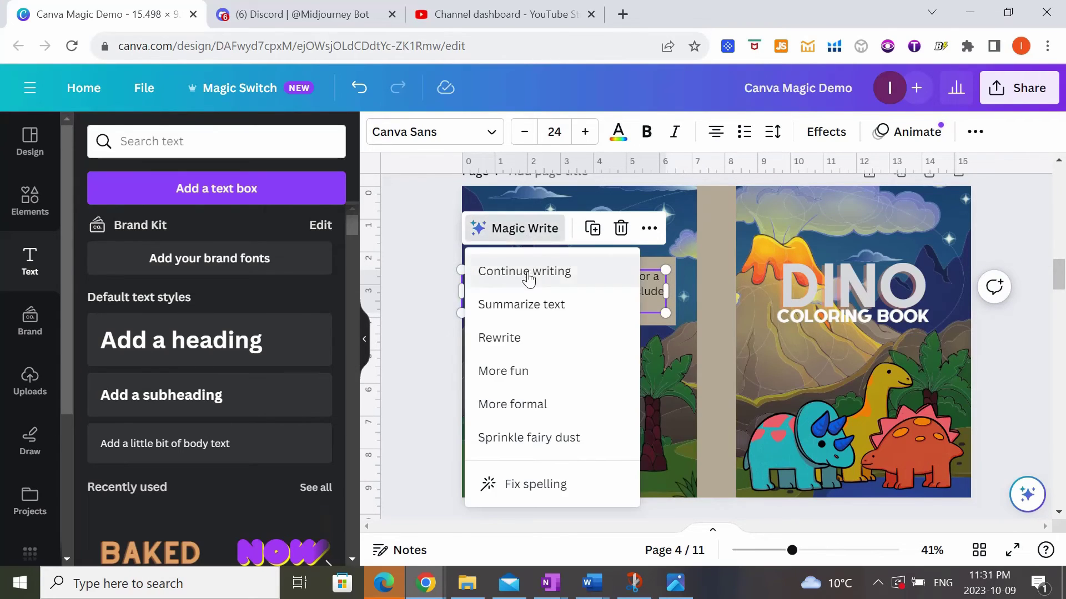
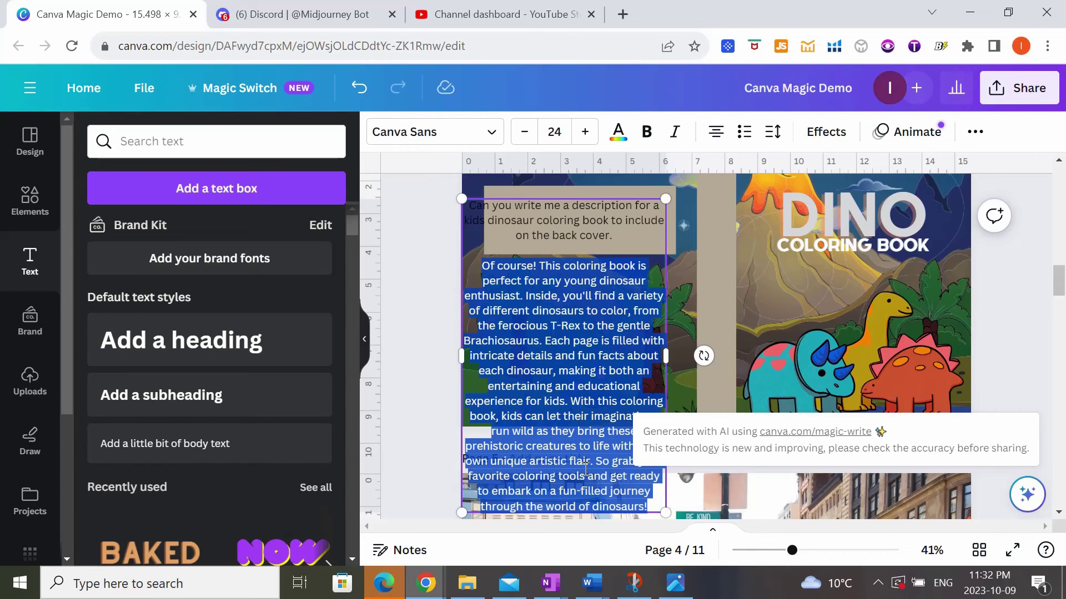
# Delete the prompt and the words "Of course!" so the text starts with "This coloring book is perfect".
pyautogui.click(575, 317)
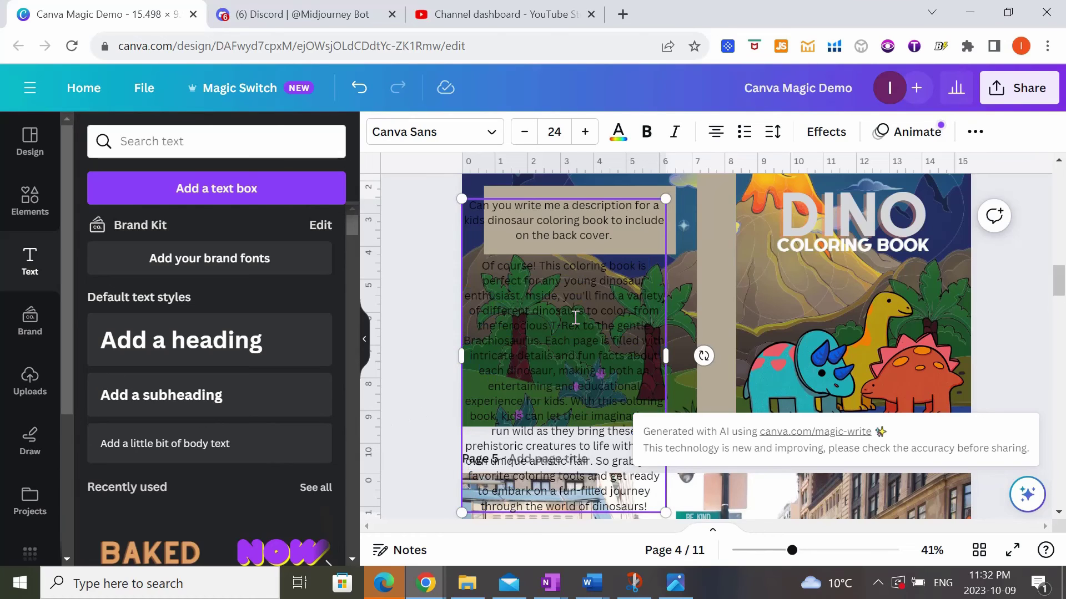
pyautogui.click(544, 269)
pyautogui.hotkey('ctrl', 'shift', 'Home')
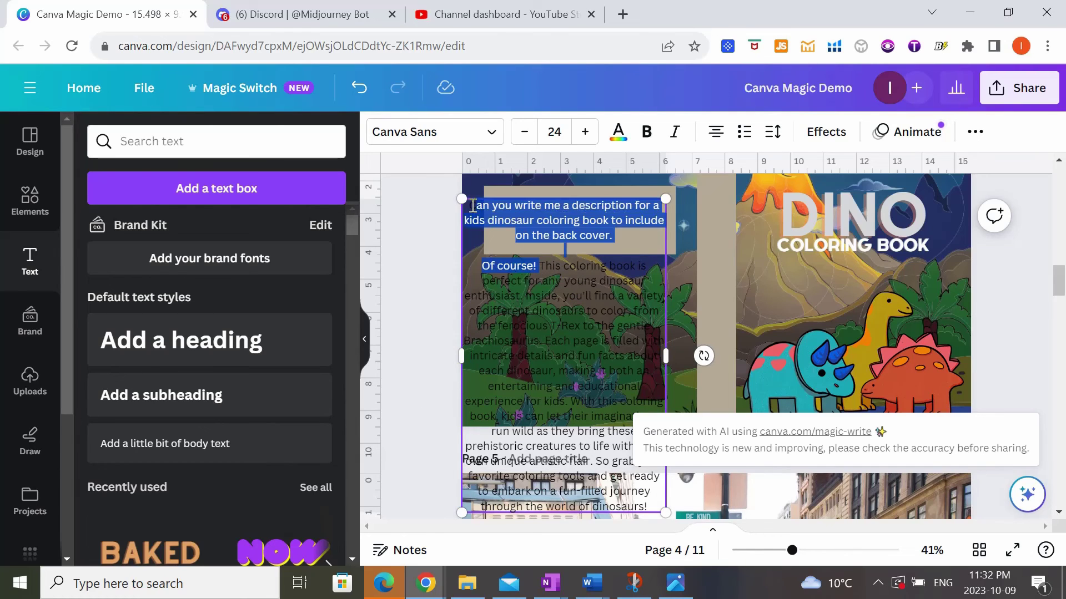
pyautogui.press('BackSpace')
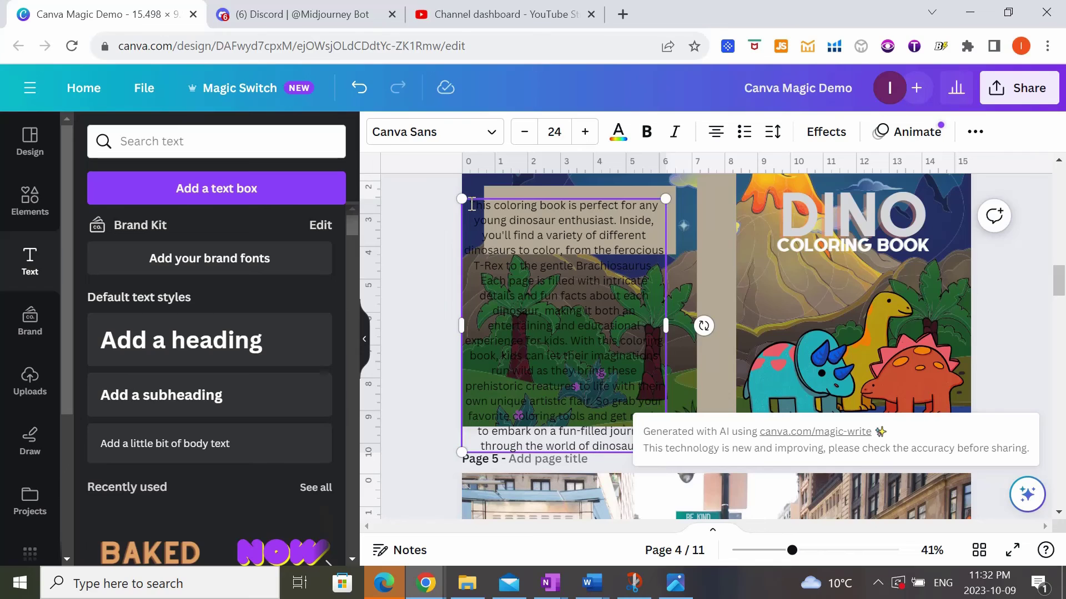
# Set the font size of the whole back cover description to 12.
pyautogui.moveTo(471, 205); pyautogui.dragTo(644, 431)
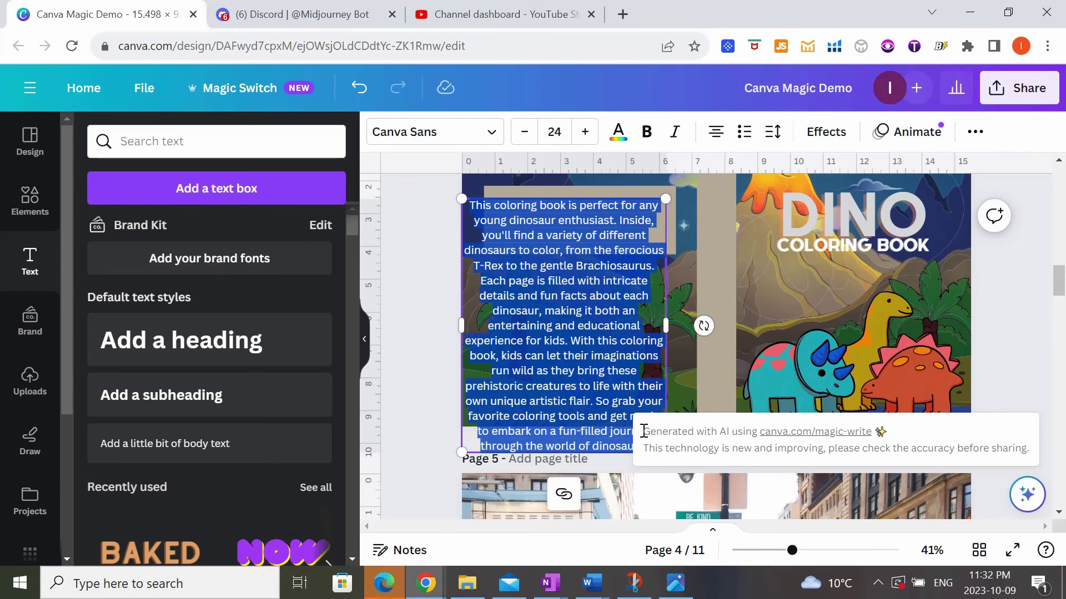
pyautogui.click(525, 134)
pyautogui.click(525, 134)
pyautogui.click(525, 134)
pyautogui.click(525, 133)
pyautogui.click(525, 133)
pyautogui.click(526, 133)
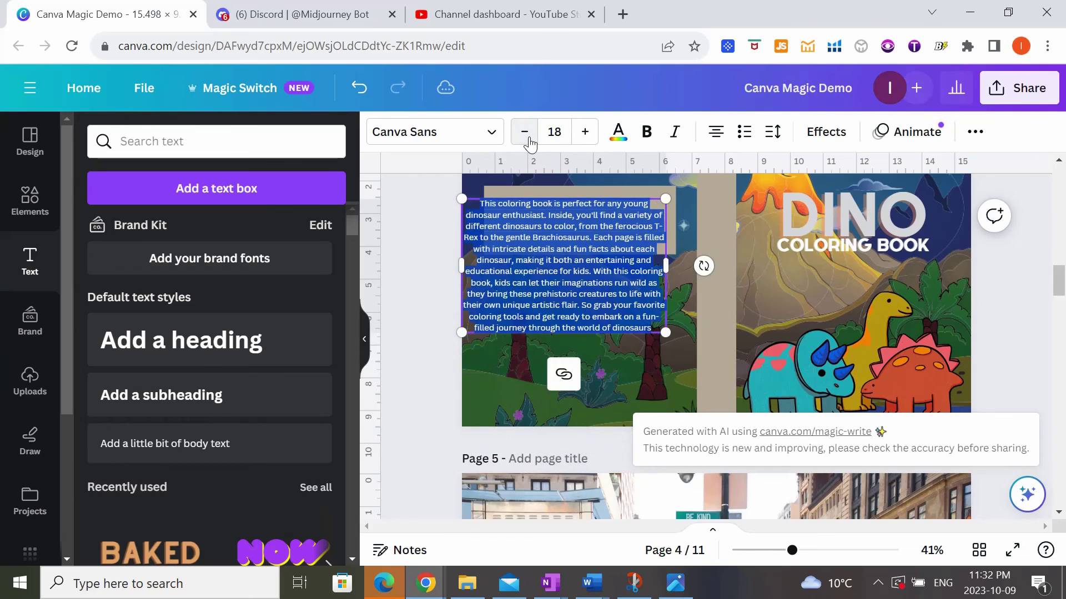
pyautogui.click(525, 133)
pyautogui.click(525, 133)
pyautogui.click(528, 138)
pyautogui.click(529, 139)
pyautogui.click(528, 139)
pyautogui.click(529, 139)
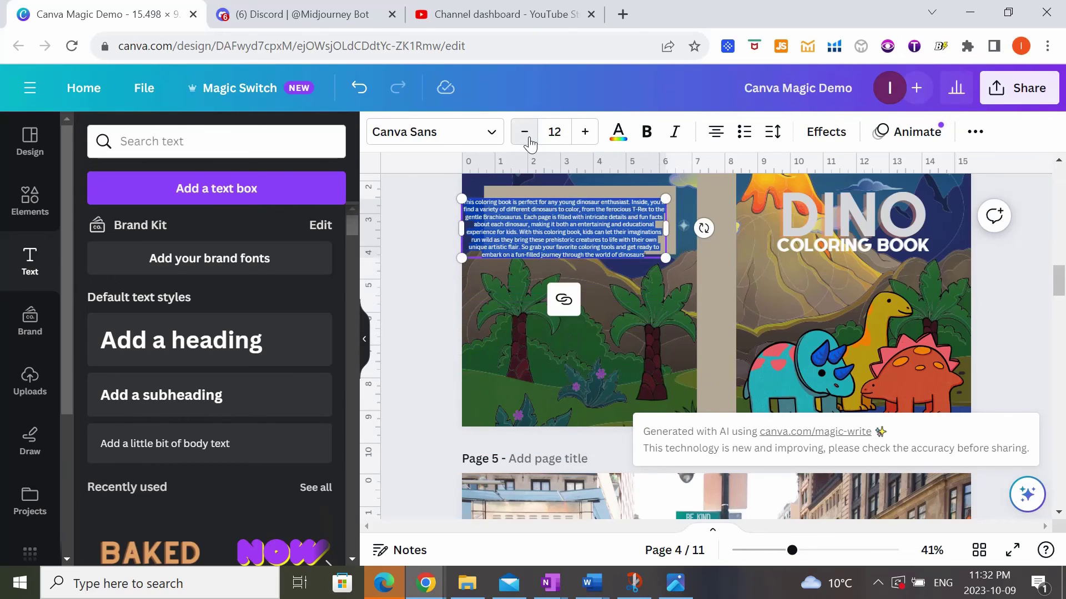
pyautogui.click(528, 139)
pyautogui.click(586, 139)
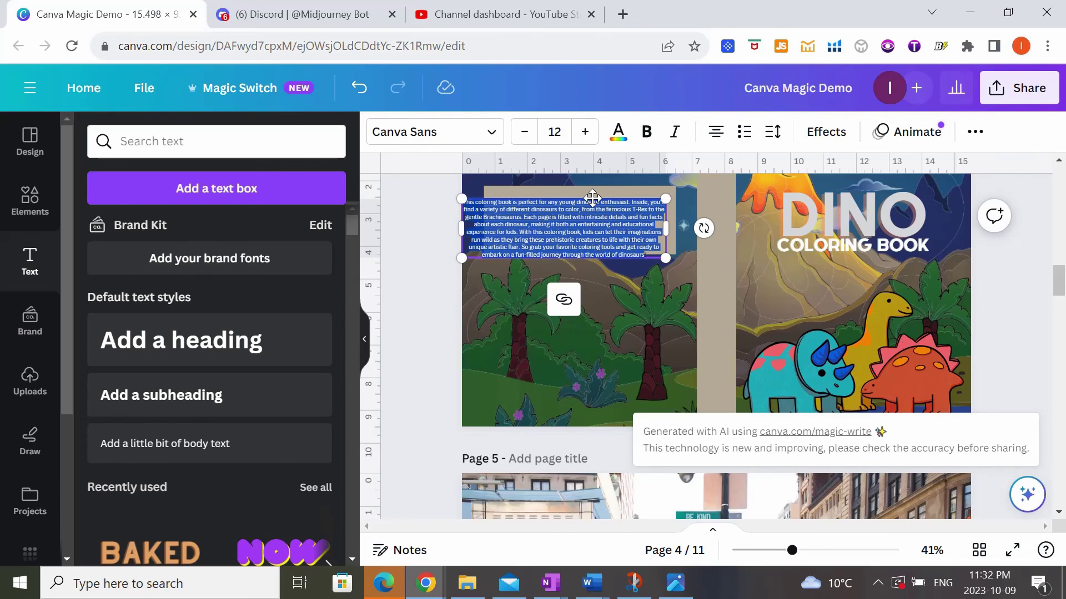
# Fit the description text box onto the beige rectangle on the back cover.
pyautogui.scroll(3, 604, 190)
pyautogui.click(555, 309)
pyautogui.click(555, 313)
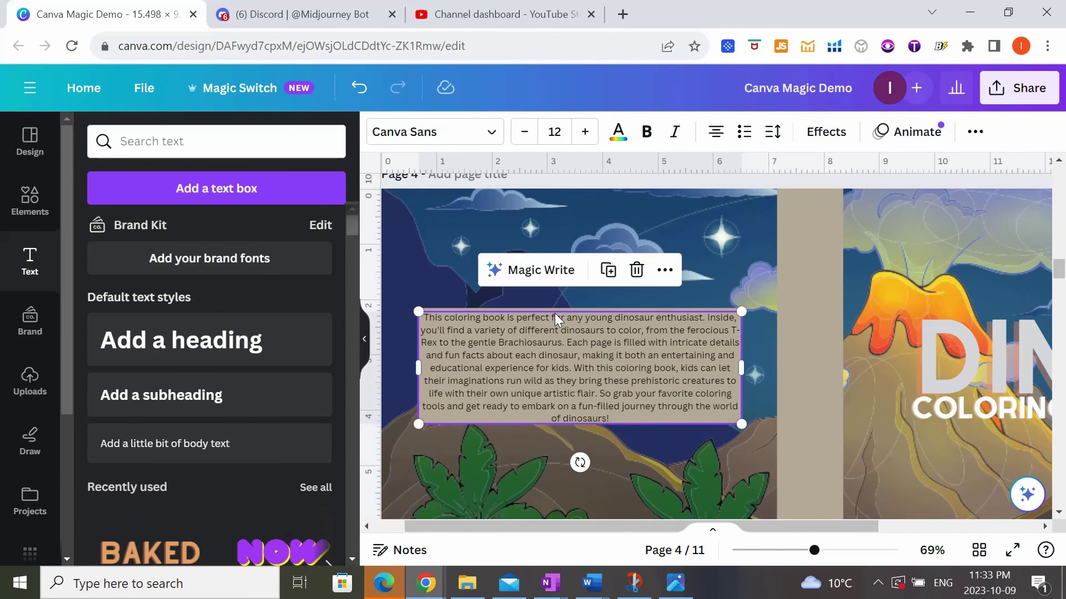
# Rewrite the description with Magic Write's More fun option and center the text vertically in the beige rectangle.
pyautogui.click(540, 270)
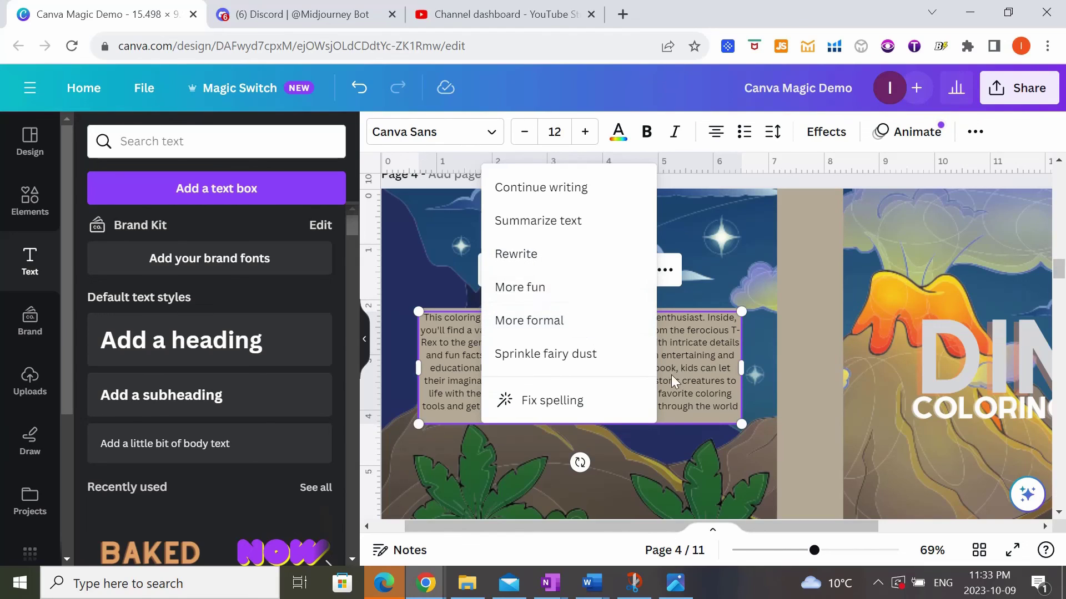
pyautogui.click(541, 300)
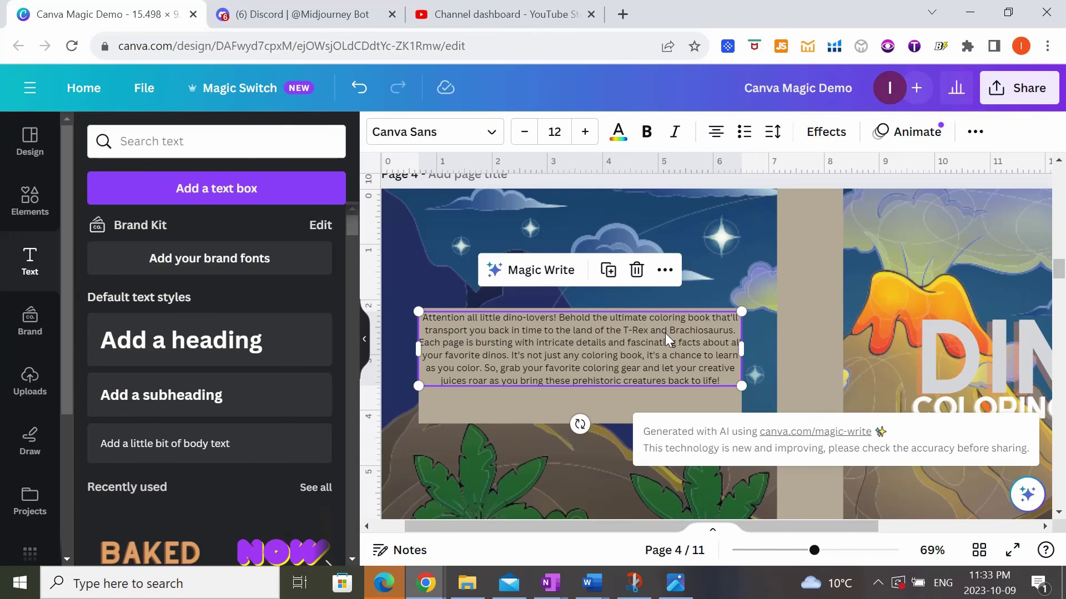
pyautogui.click(604, 377)
pyautogui.click(805, 348)
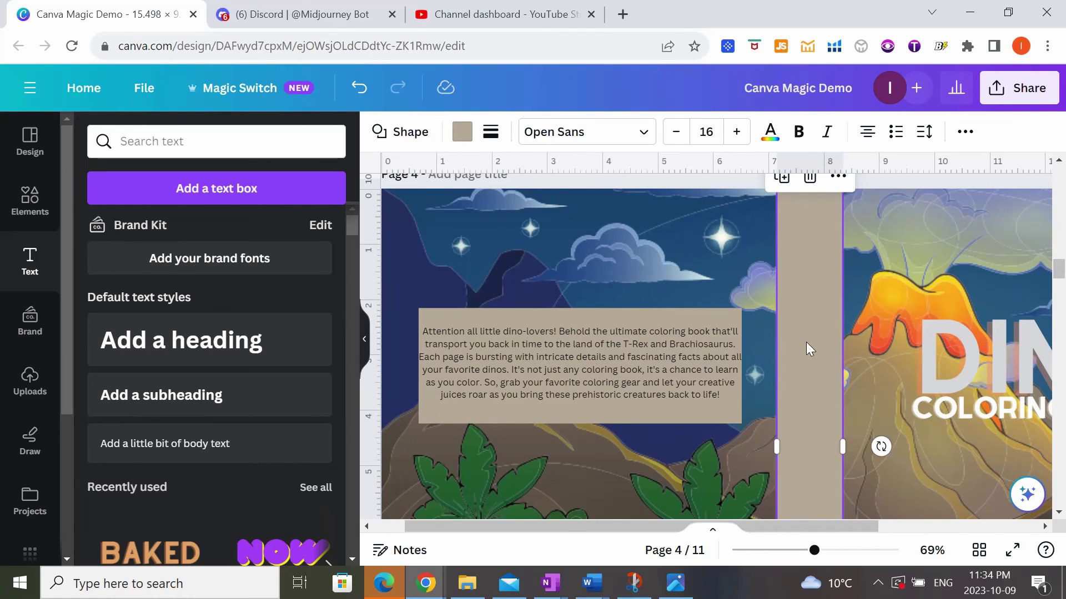